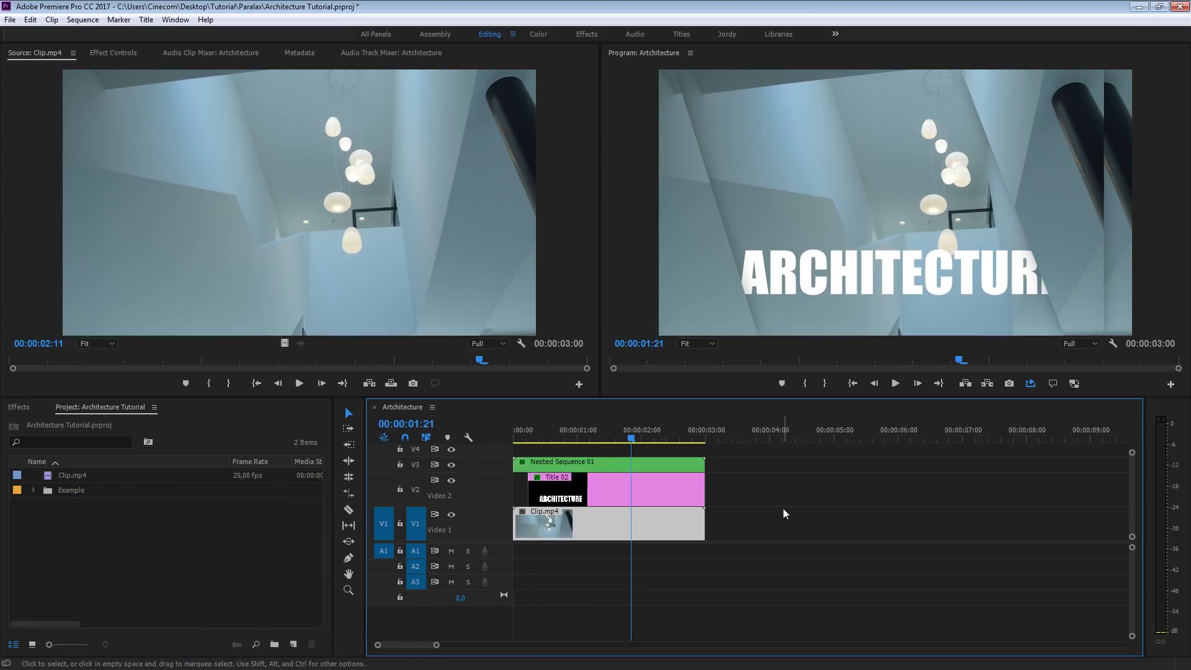
Create a new sequence named Architecture in the project
left_click(784, 515)
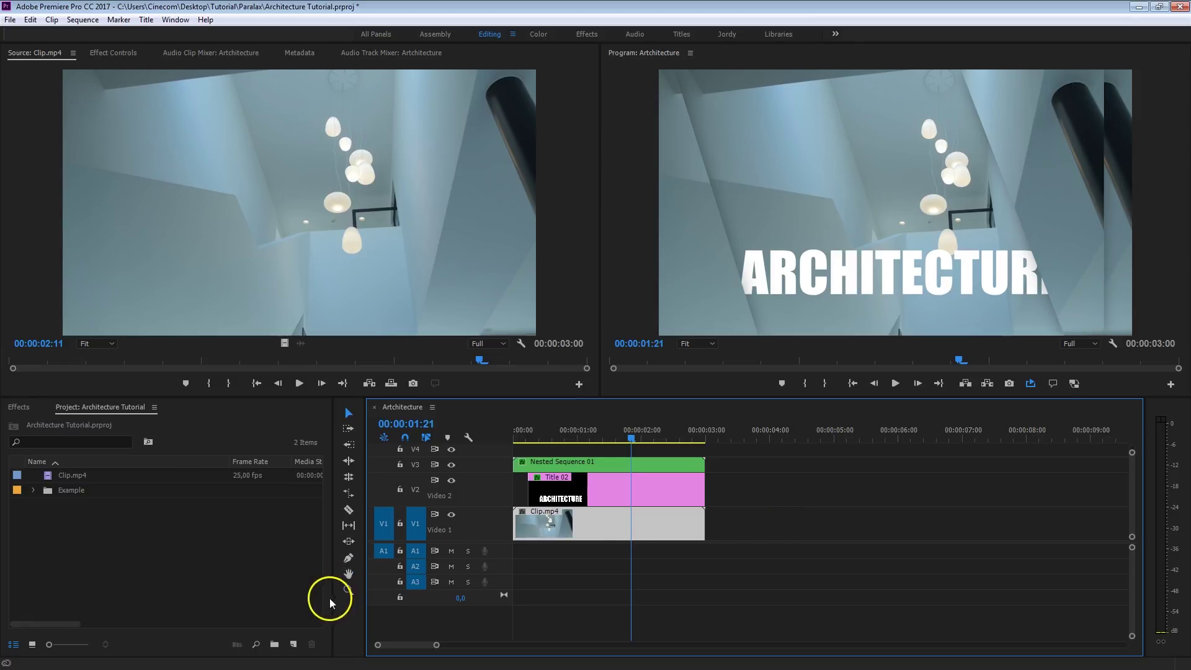
left_click(294, 644)
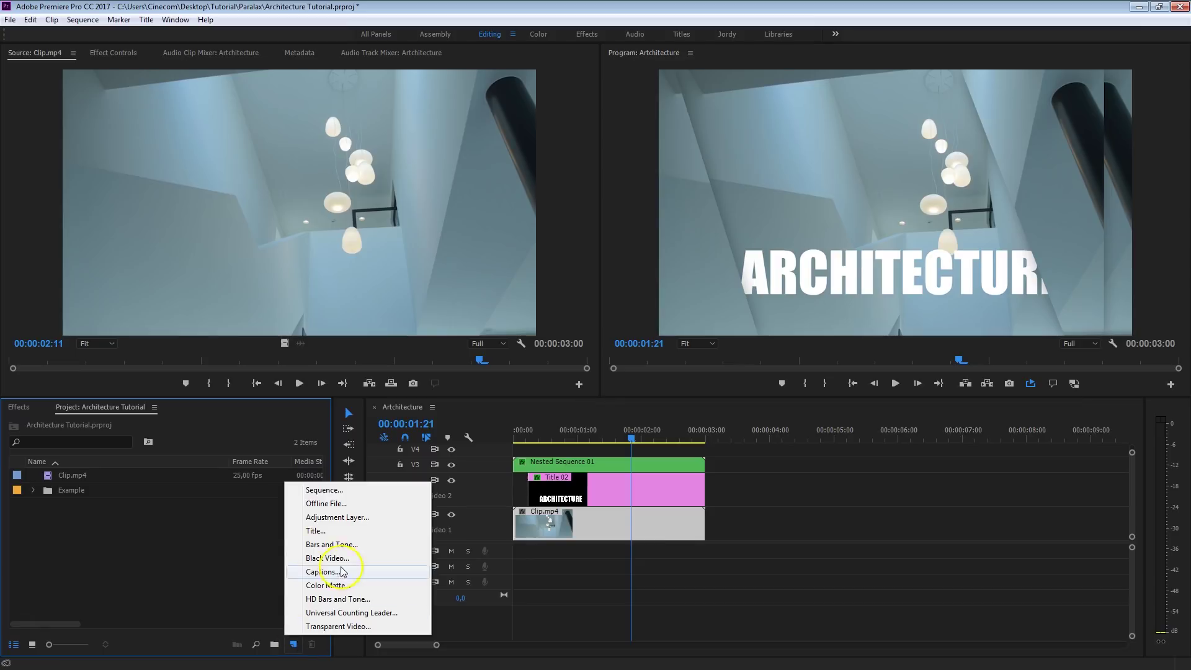
left_click(370, 491)
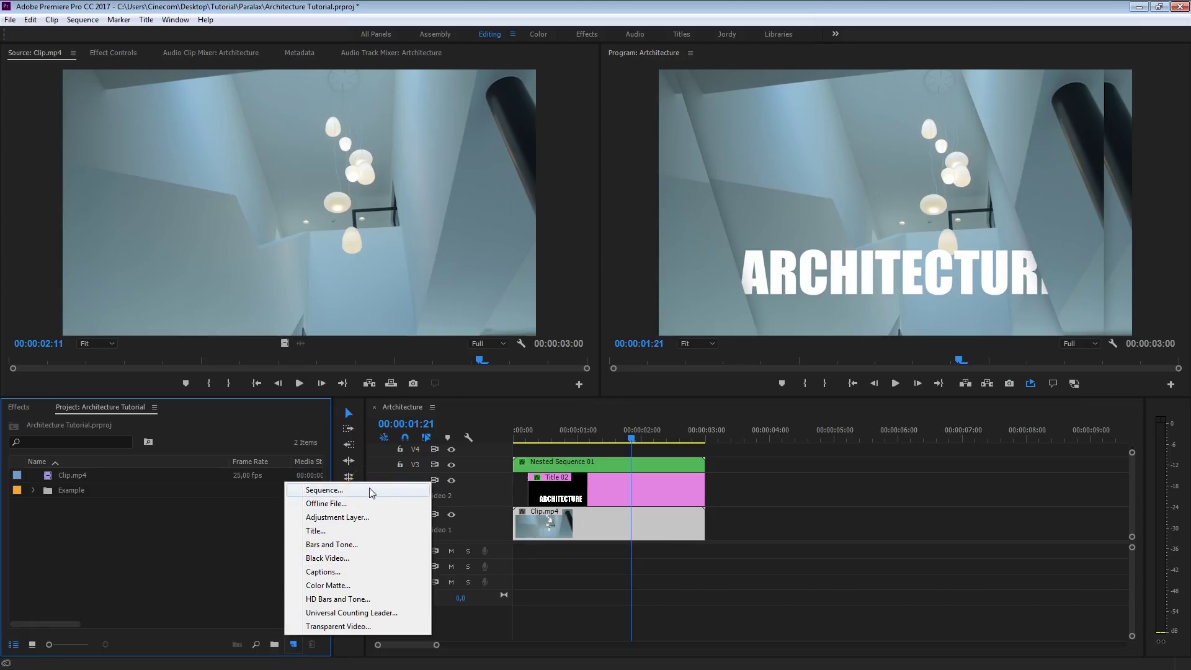
type("Architecture")
left_click(691, 567)
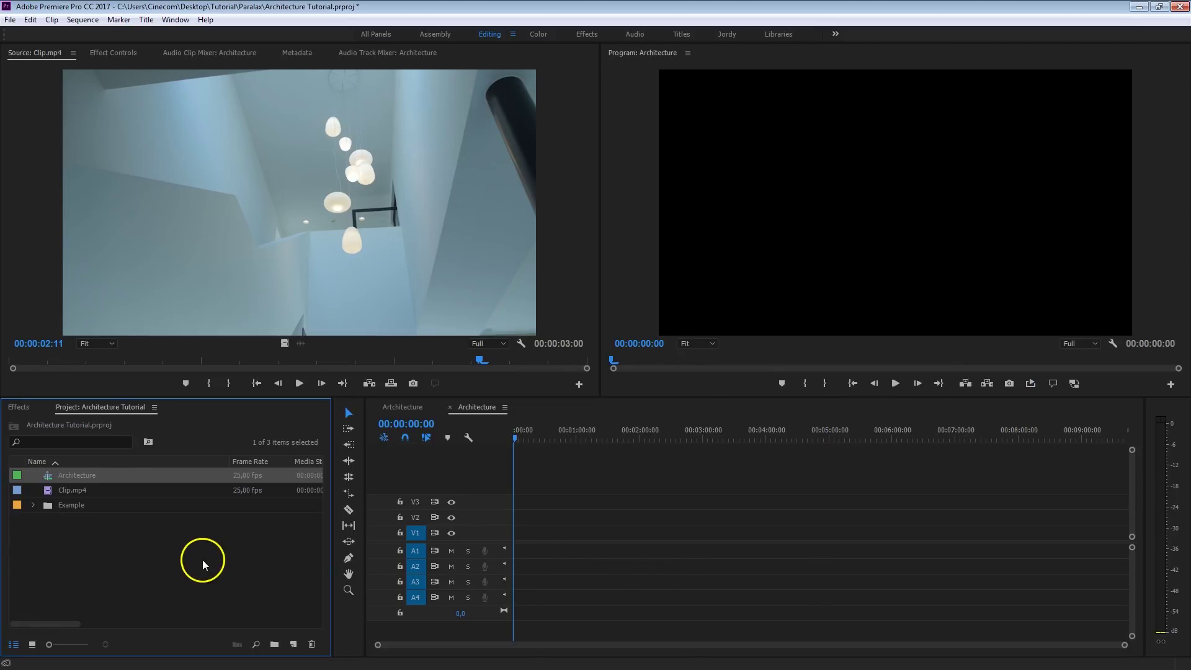
Preview Clip.mp4 and place it at the start of video track V1 in the Architecture sequence
double_click(51, 490)
left_click_drag(44, 371, 181, 363)
left_click_drag(286, 343, 515, 536)
key("equal")
key("equal")
key("equal")
key("equal")
key("equal")
key("equal")
key("equal")
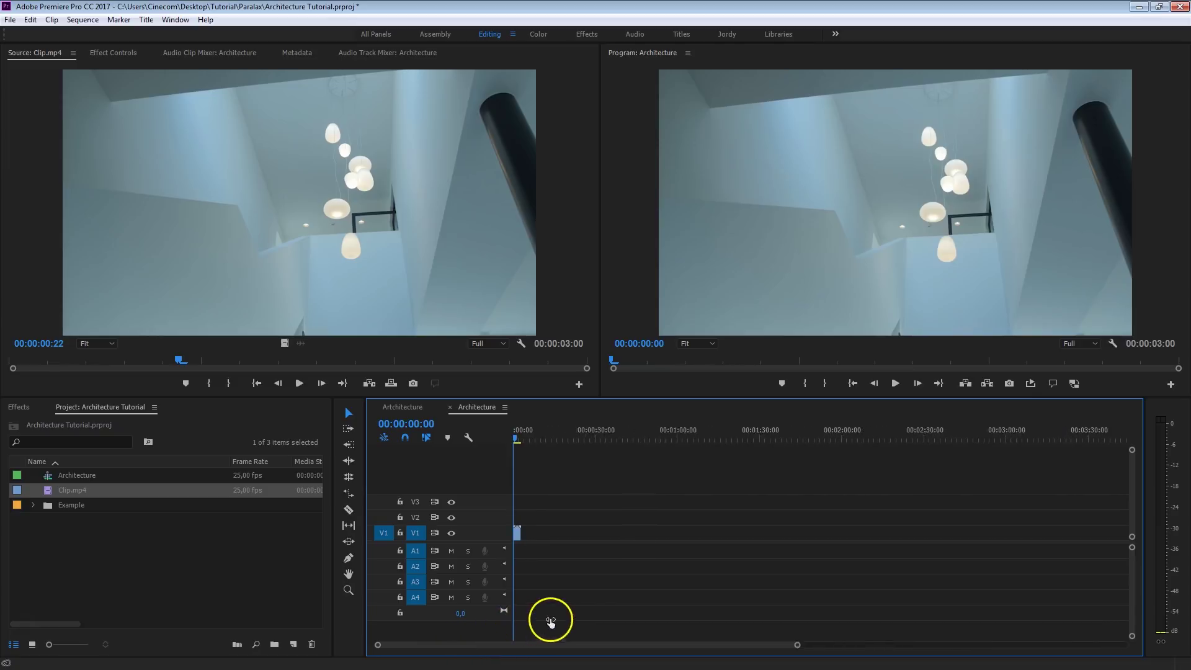
key("equal")
key("equal")
key("equal")
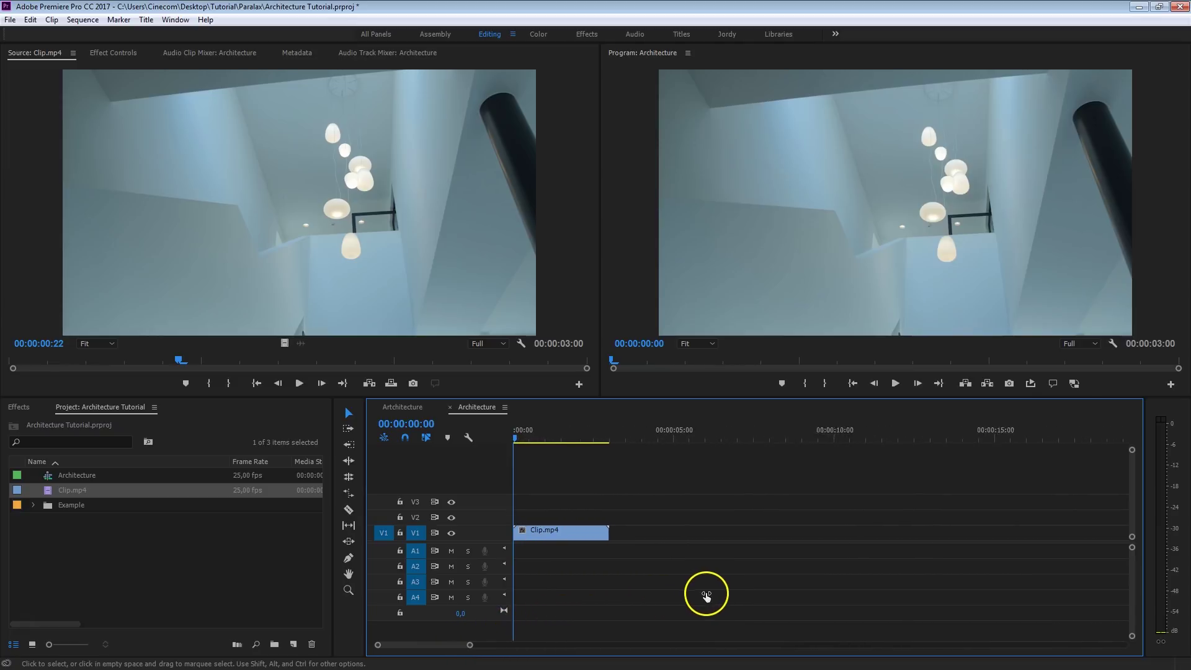
Duplicate Clip.mp4 from V1 onto track V2, directly above the original
left_click_drag(524, 439, 563, 440)
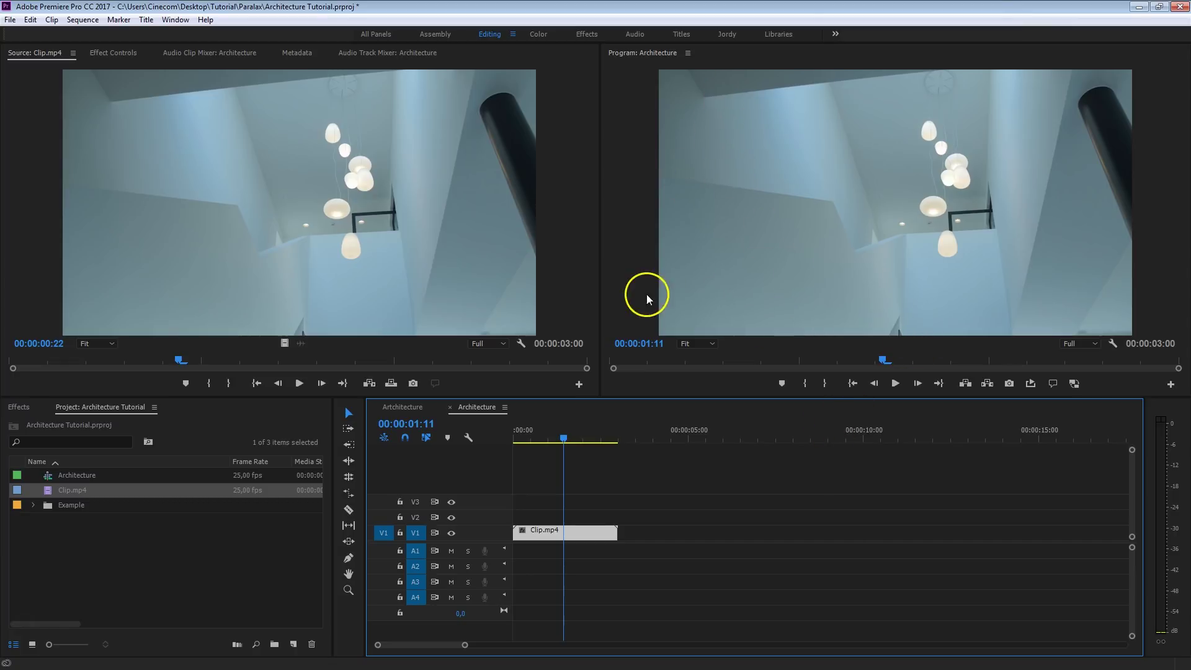
left_click(827, 478)
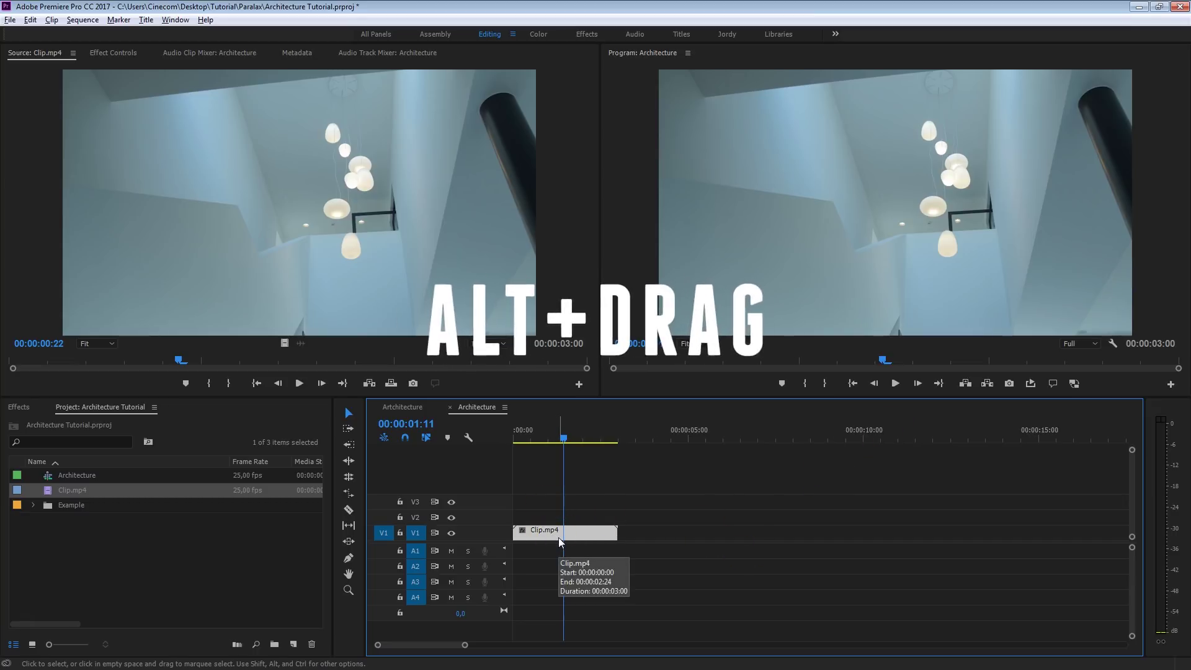
left_click_drag(559, 537, 541, 525)
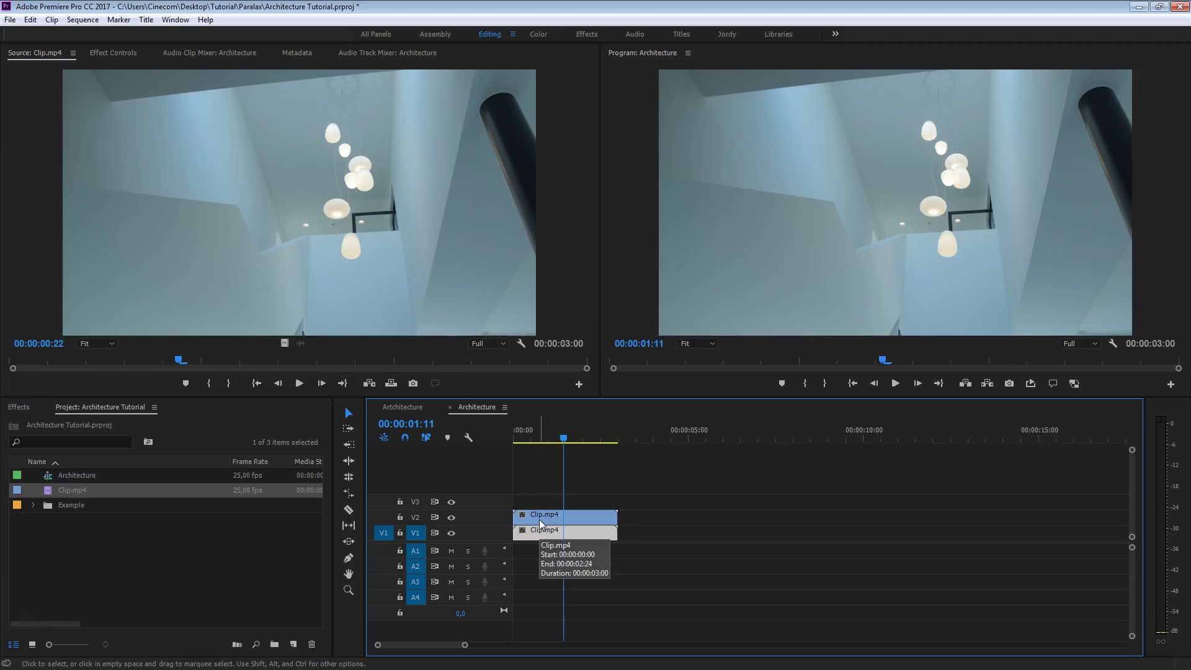
Show the effect settings of the upper clip on V2 and reduce the program preview to 10%
left_click(547, 530)
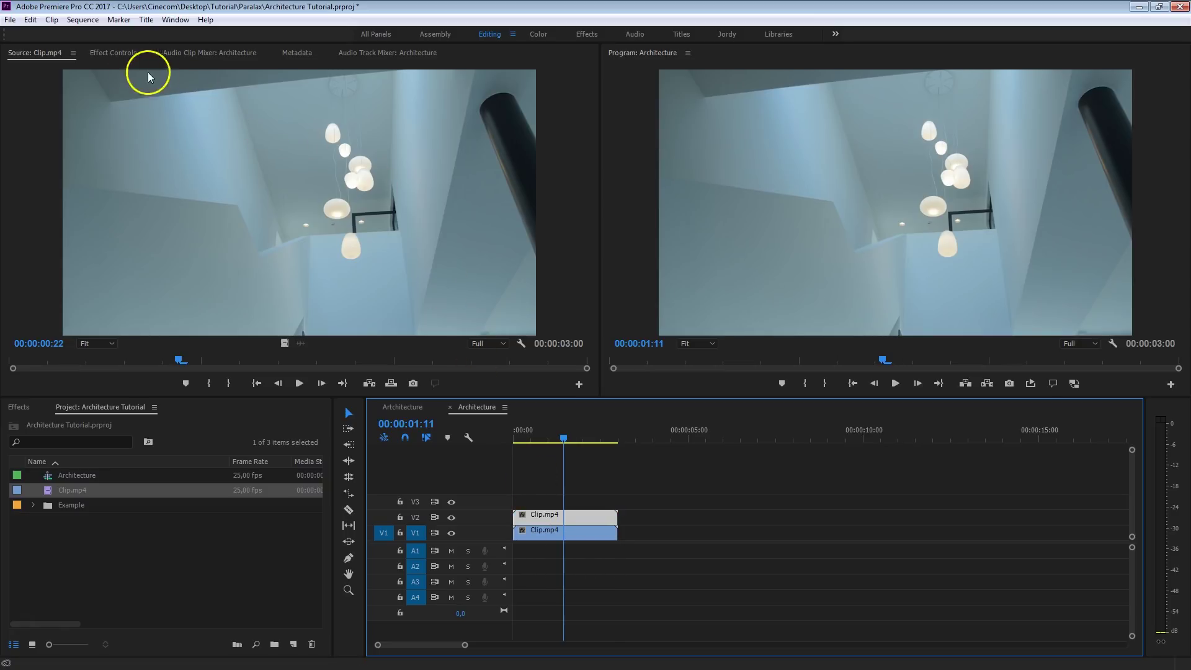
left_click(115, 53)
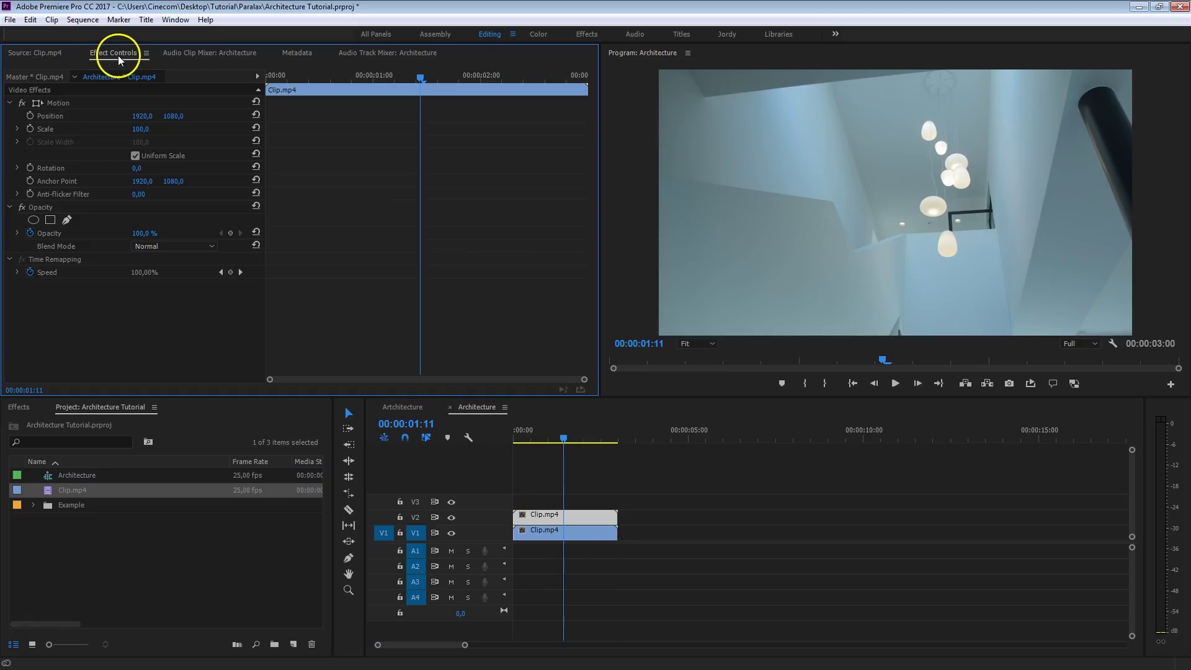
left_click(46, 208)
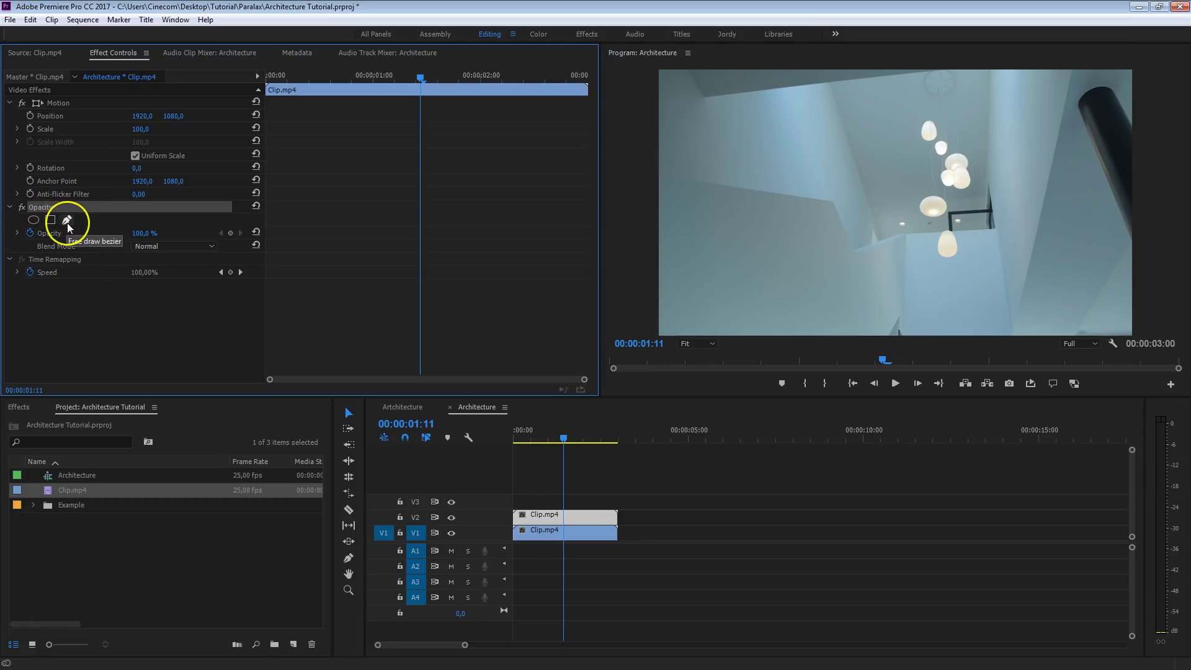
left_click(68, 220)
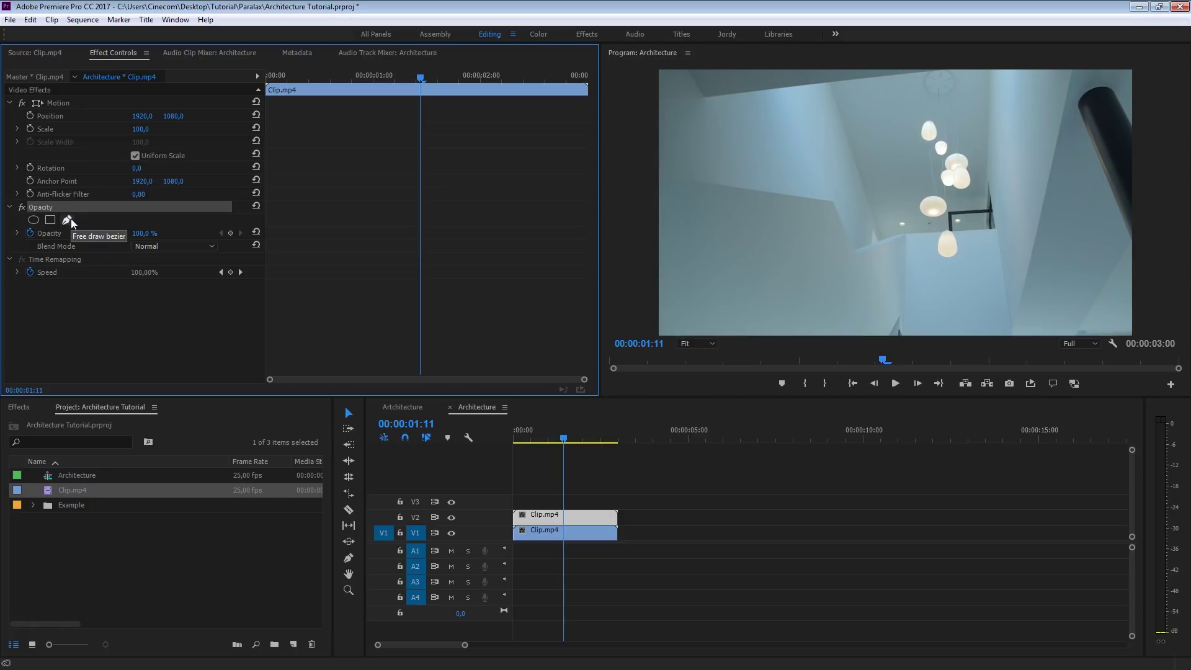
left_click(66, 221)
left_click(571, 327)
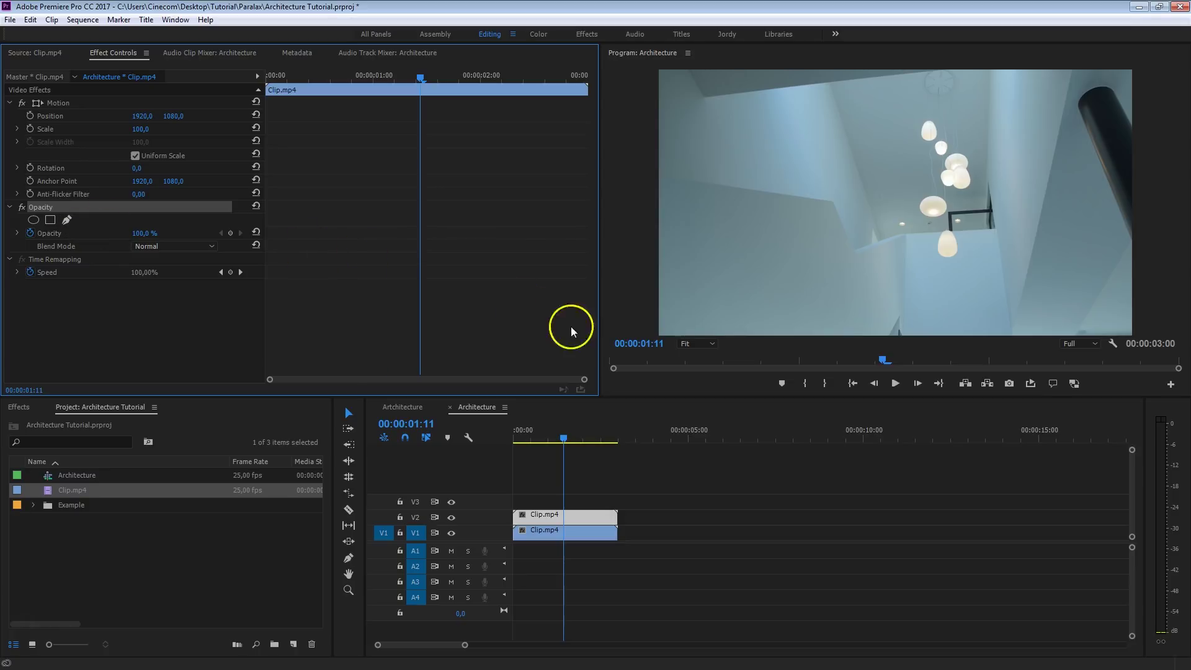
left_click(697, 343)
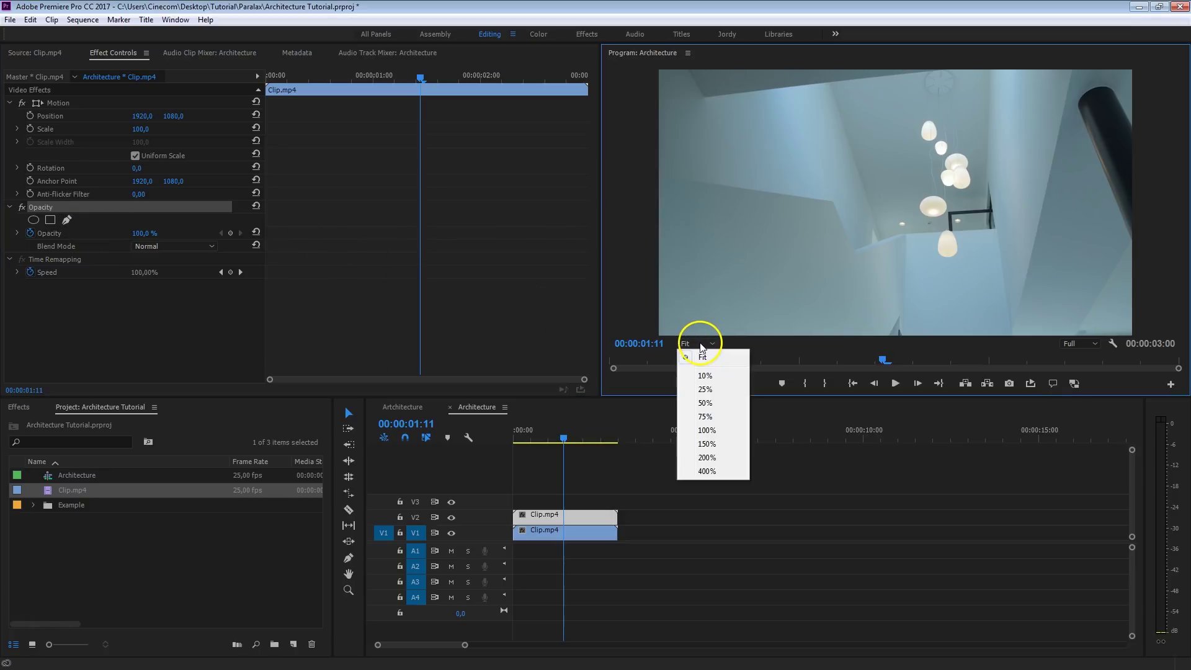
left_click(724, 377)
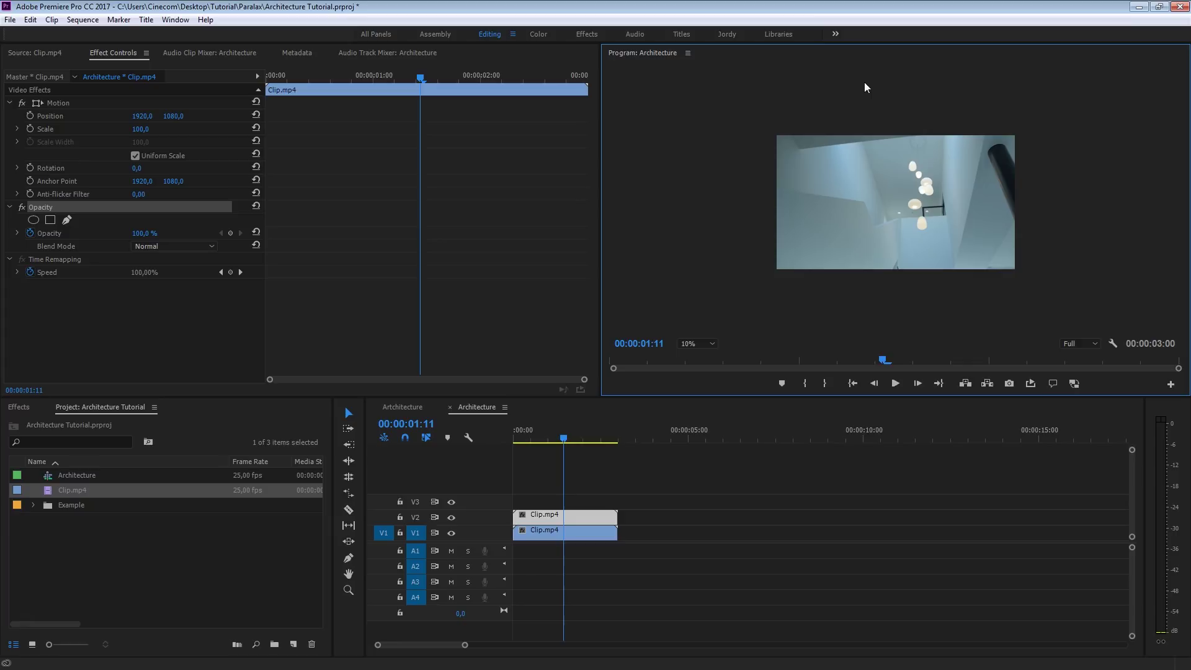
Draw a closed, slanted four-point opacity mask over the middle of the V2 clip, extending beyond the frame's upper and lower edges
left_click(66, 220)
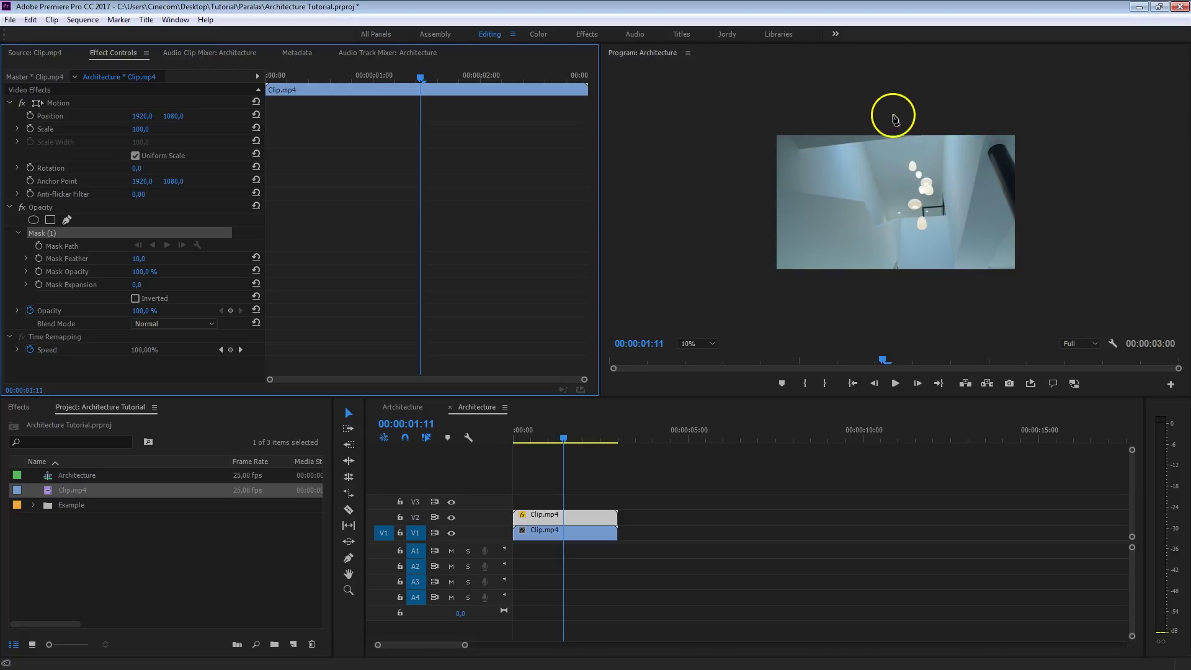
left_click(862, 107)
left_click(790, 309)
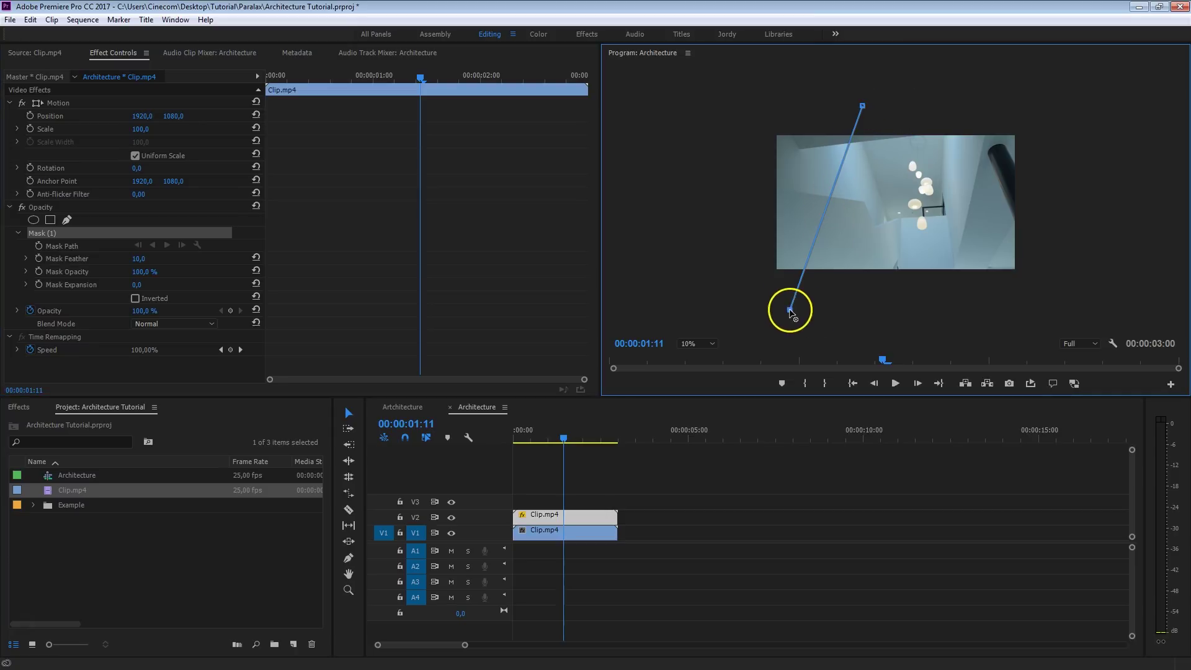
left_click(917, 311)
left_click(1000, 108)
left_click(863, 107)
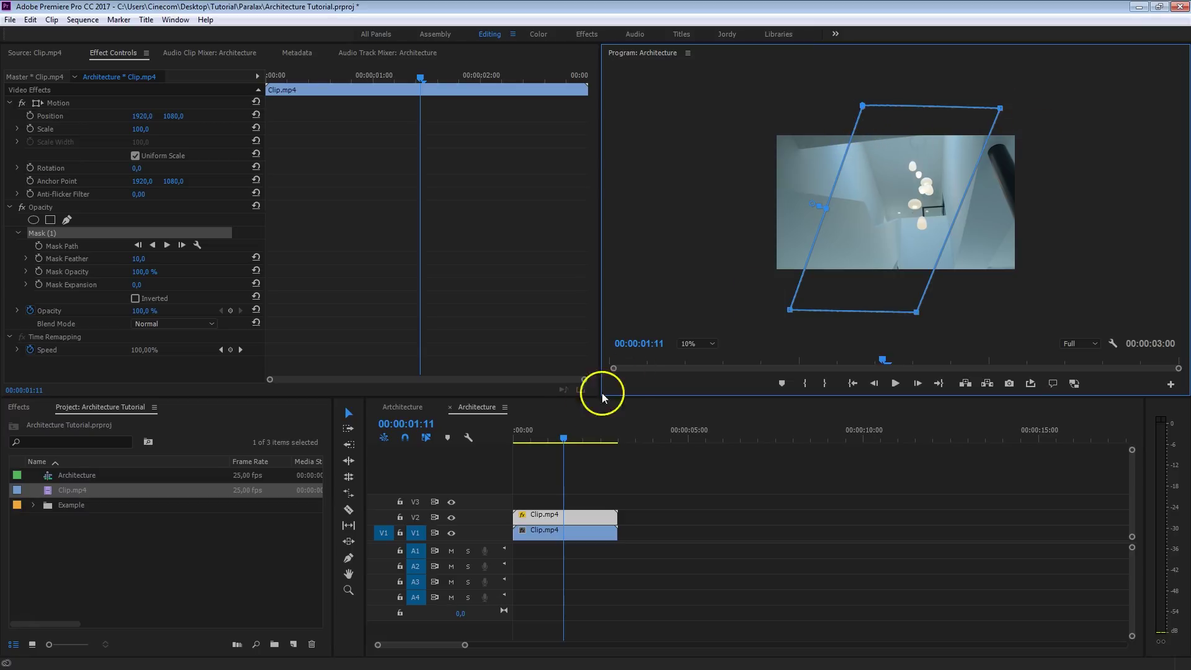
Hide track V1 to check the mask and invert the mask on the V2 clip
left_click(452, 533)
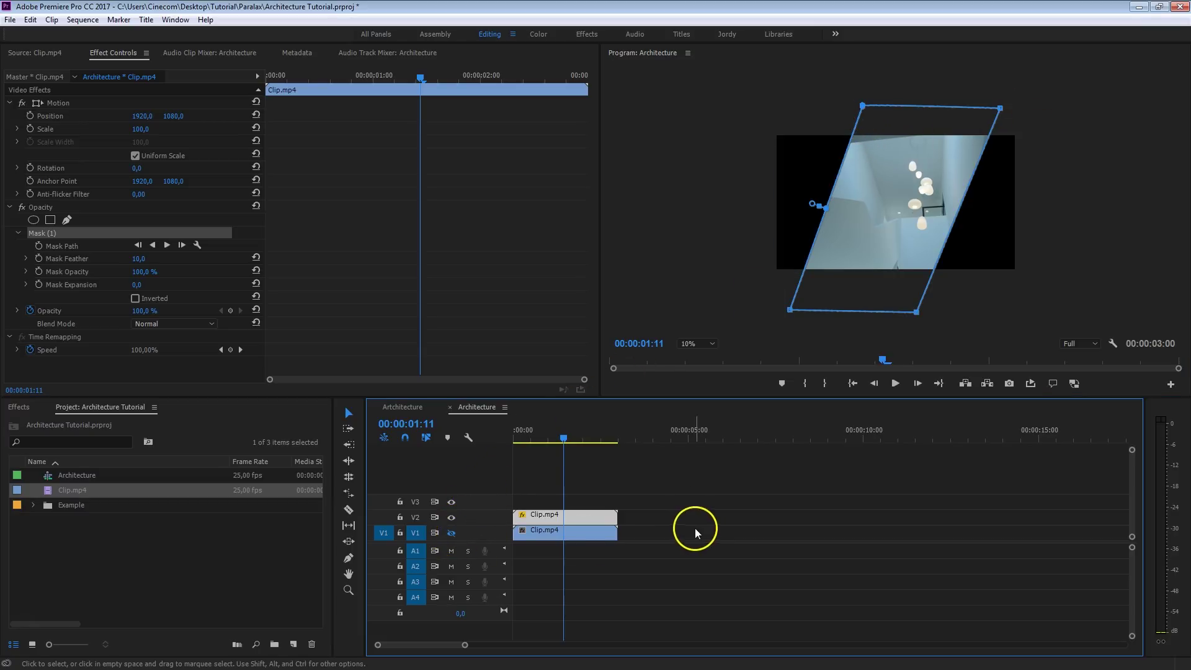
left_click(721, 222)
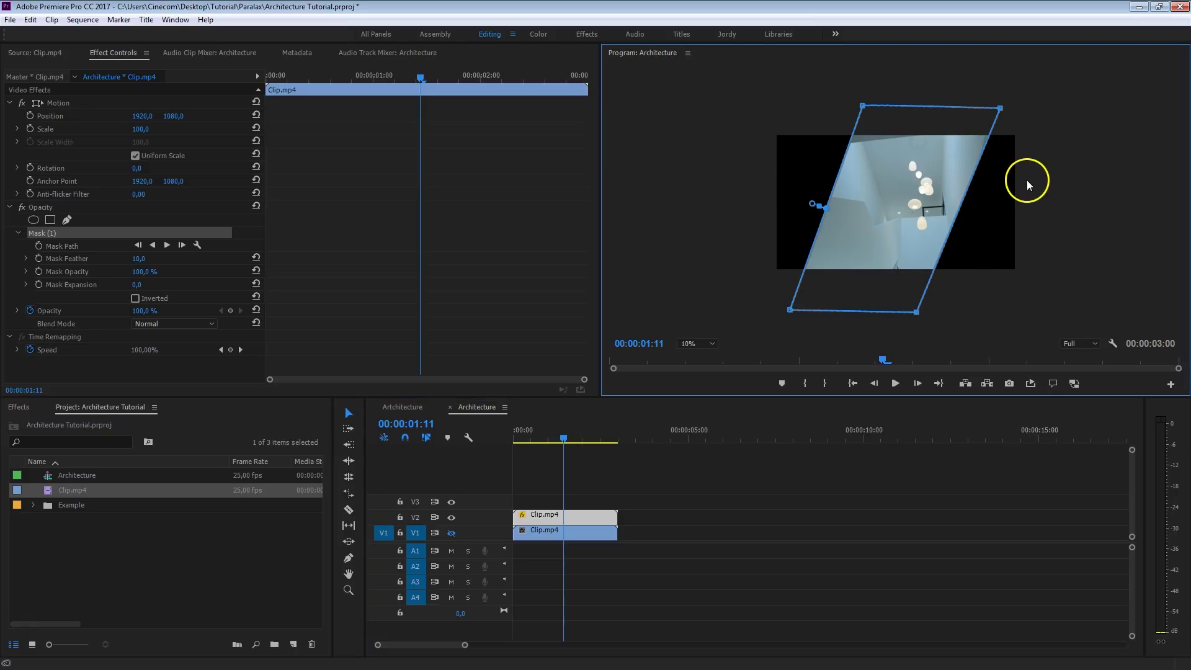
left_click(134, 303)
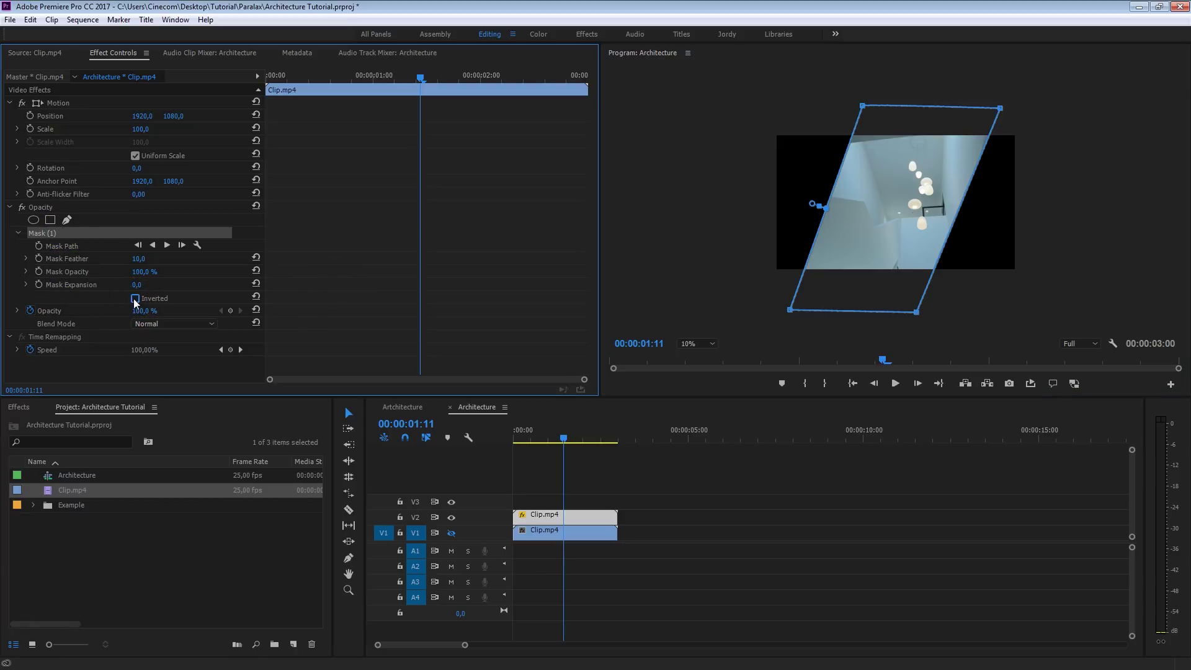
left_click(135, 300)
left_click(864, 152)
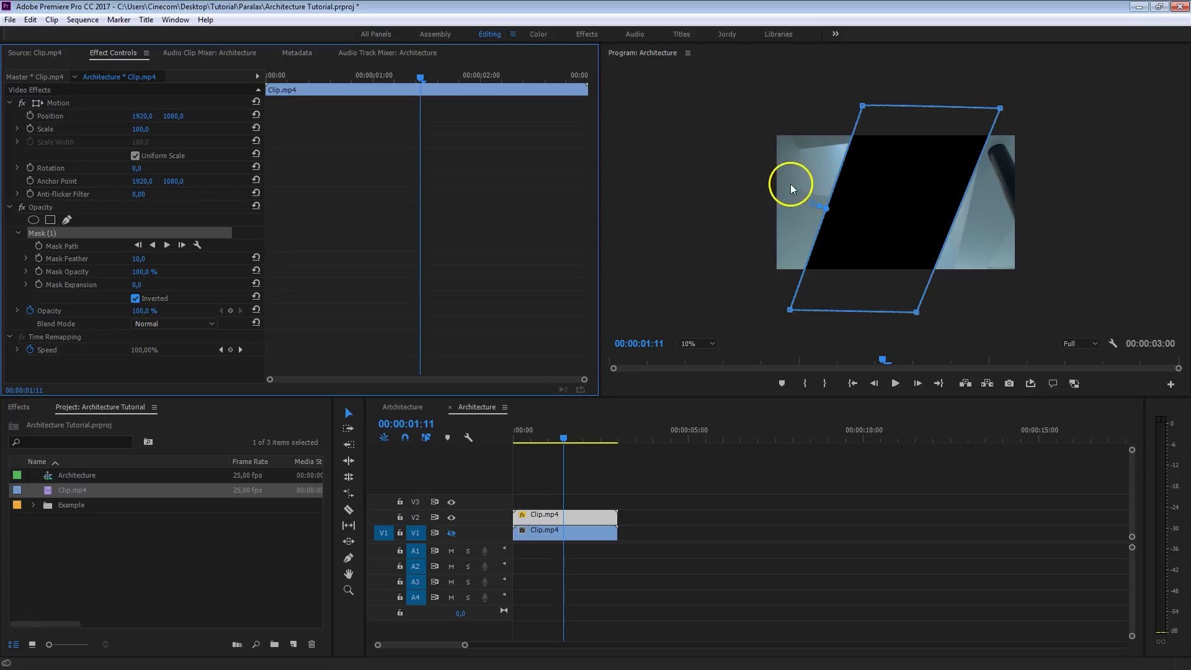
Set the program preview back to Fit and make track V1 visible again
left_click(710, 345)
left_click(708, 354)
left_click(452, 533)
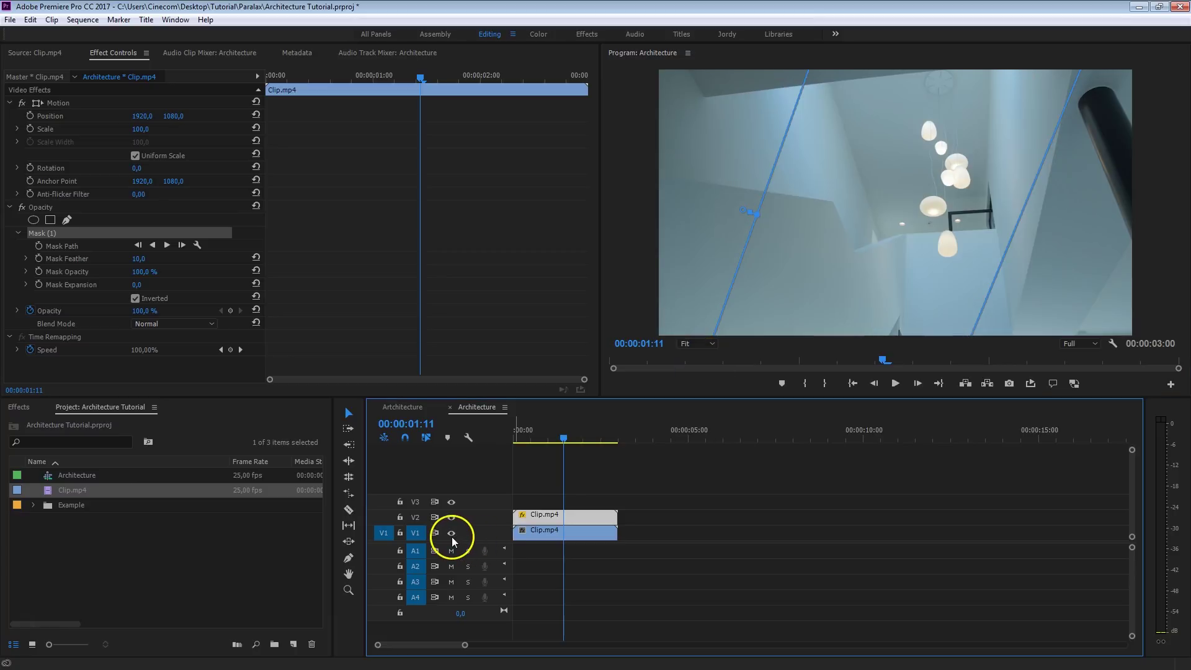
left_click(670, 494)
Try scaling the masked V2 clip up to 123 and play the result
left_click_drag(557, 438, 579, 449)
left_click(551, 518)
left_click(554, 518)
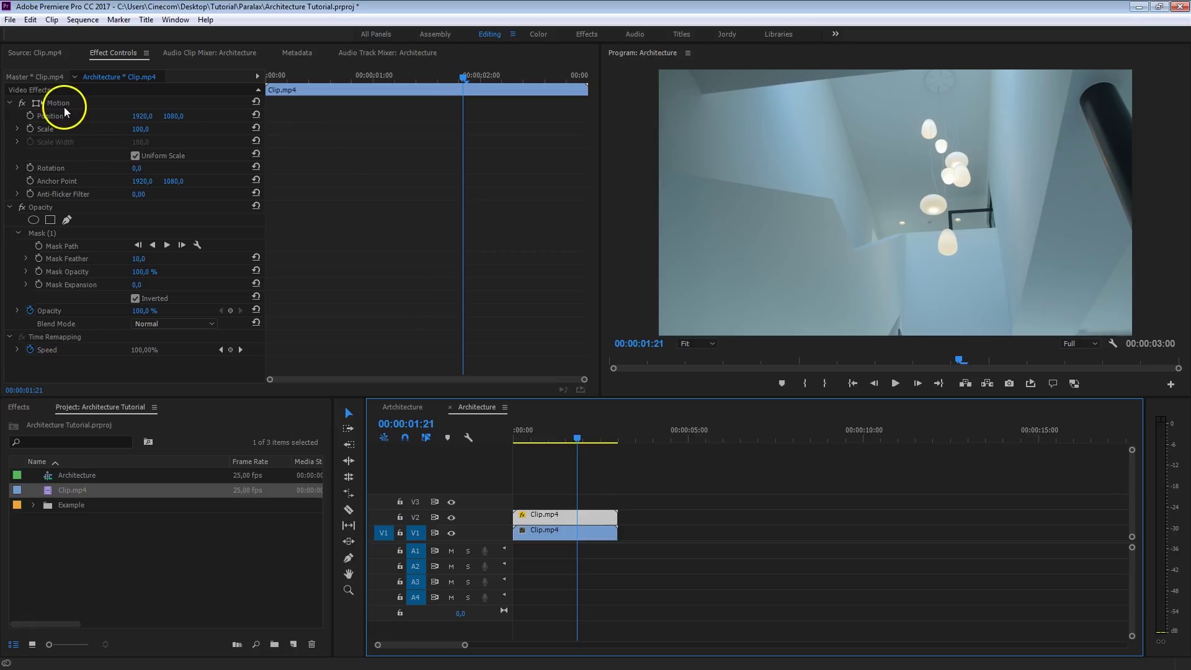
left_click_drag(138, 130, 147, 128)
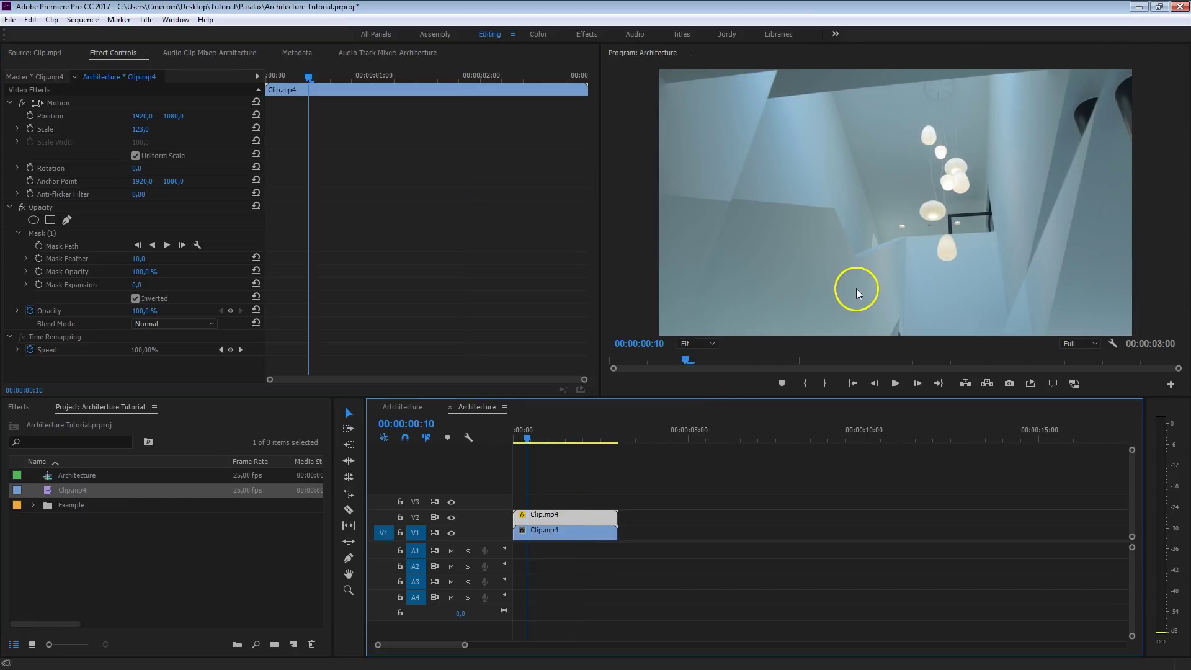
key("space")
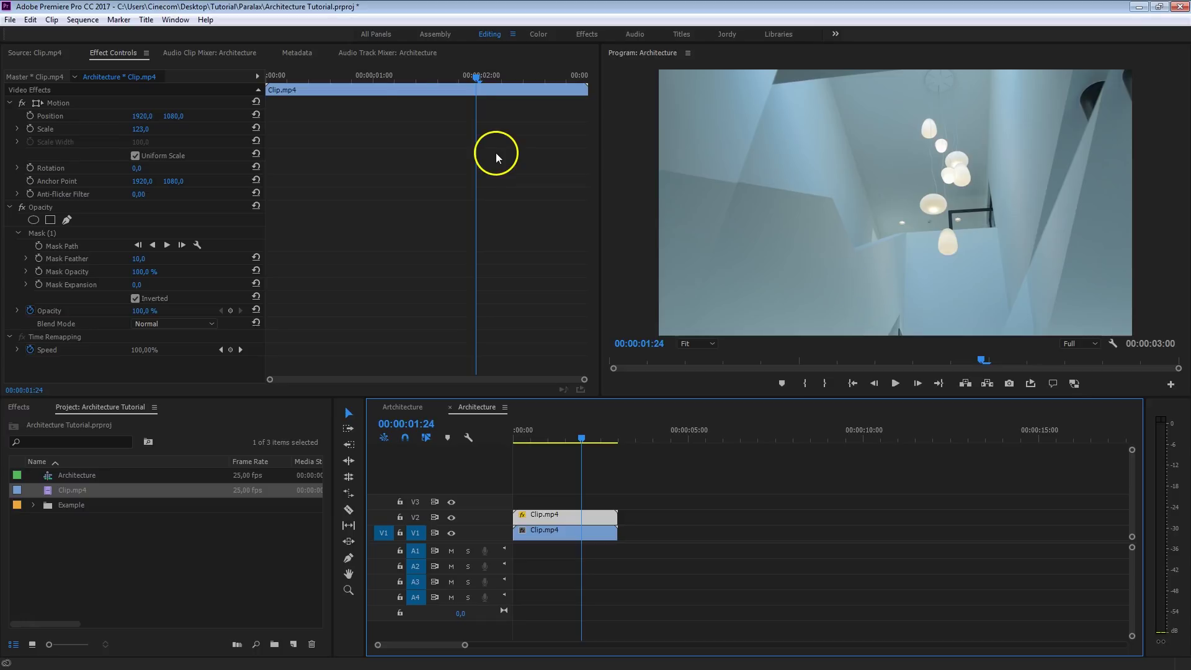
Set the V2 clip's scale to 100 and start scale keyframing at the beginning of the clip
left_click_drag(356, 74, 261, 84)
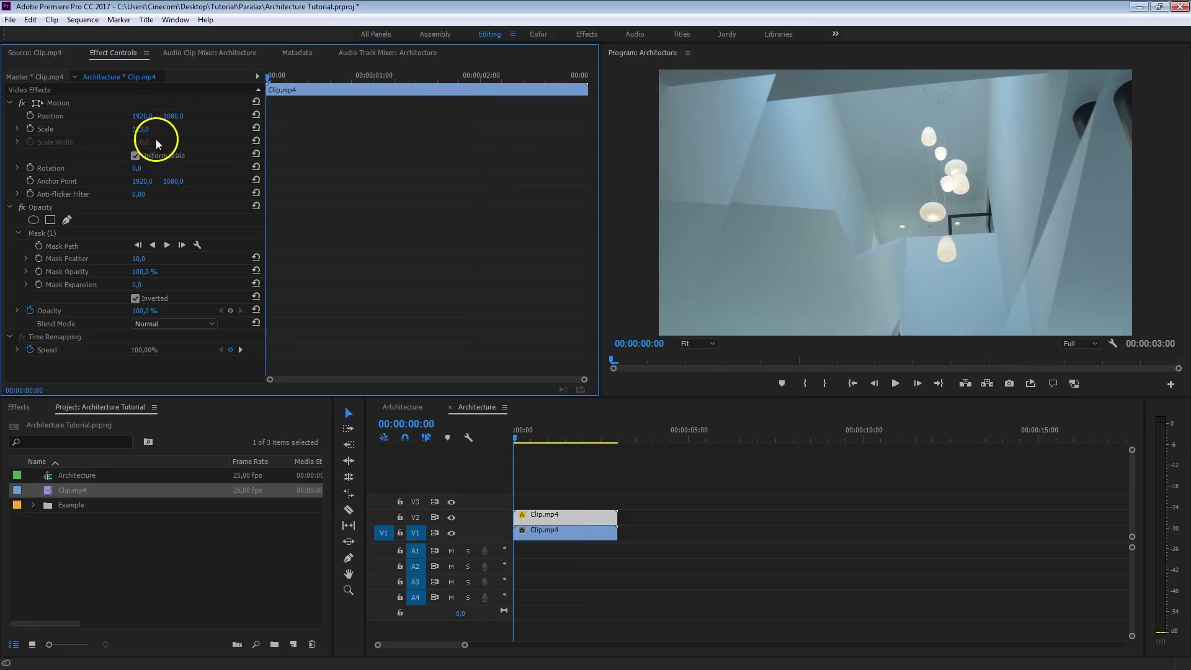
left_click(138, 130)
type("0")
left_click(34, 148)
left_click(30, 128)
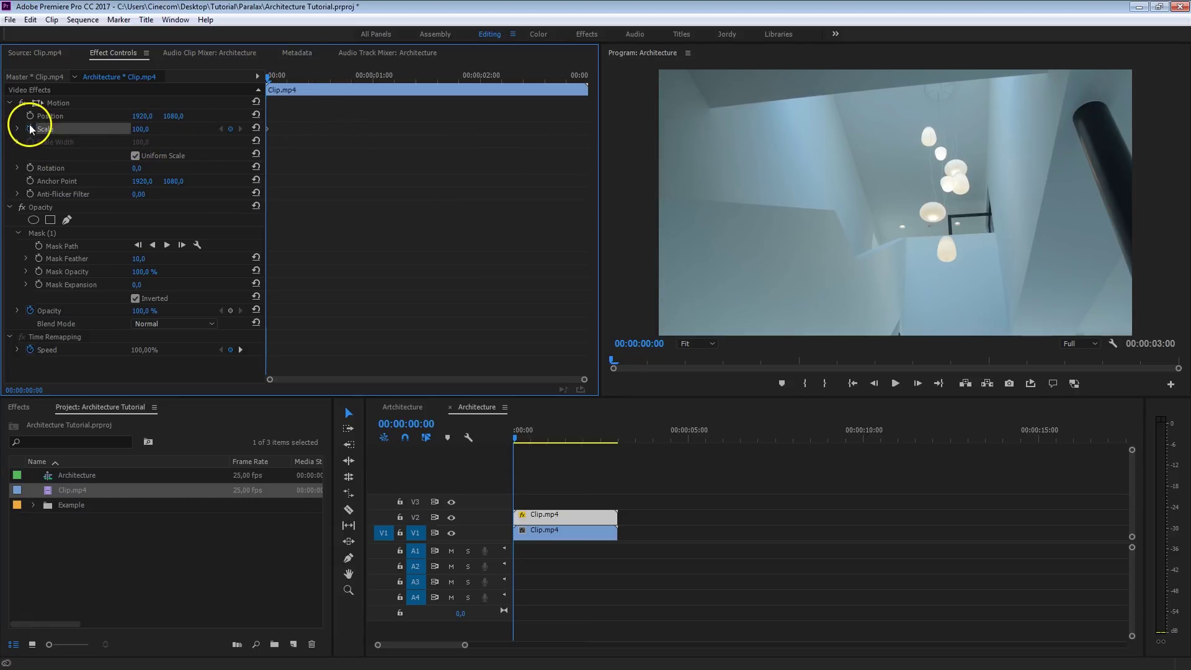
Add a scale keyframe of 130 near the end of the V2 clip, at 00:00:02:23
left_click_drag(320, 70, 582, 78)
left_click(146, 128)
type("130")
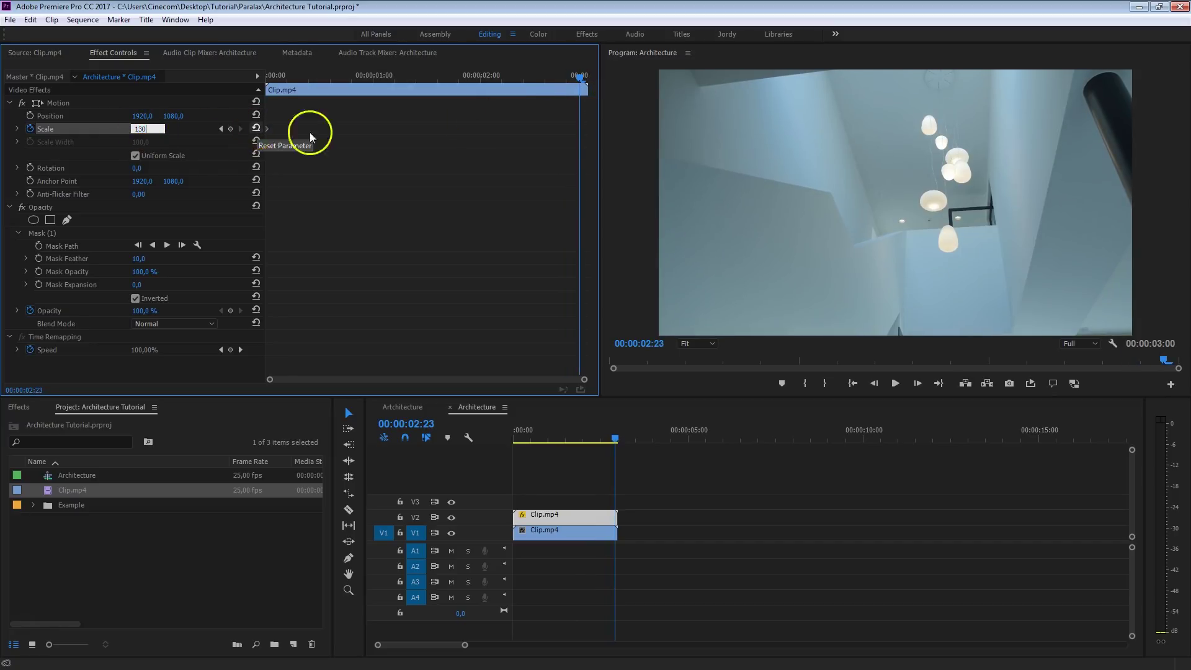
key("Return")
Play and scrub through the sequence from the start to review the V2 clip's scale animation
key("Home")
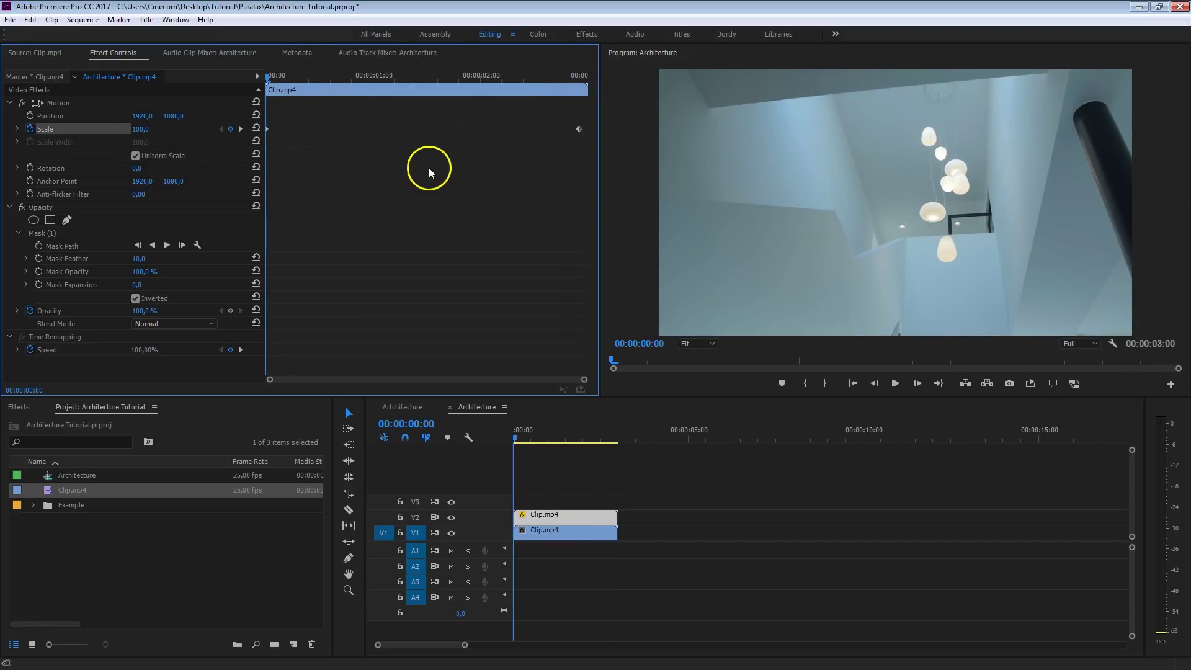
key("space")
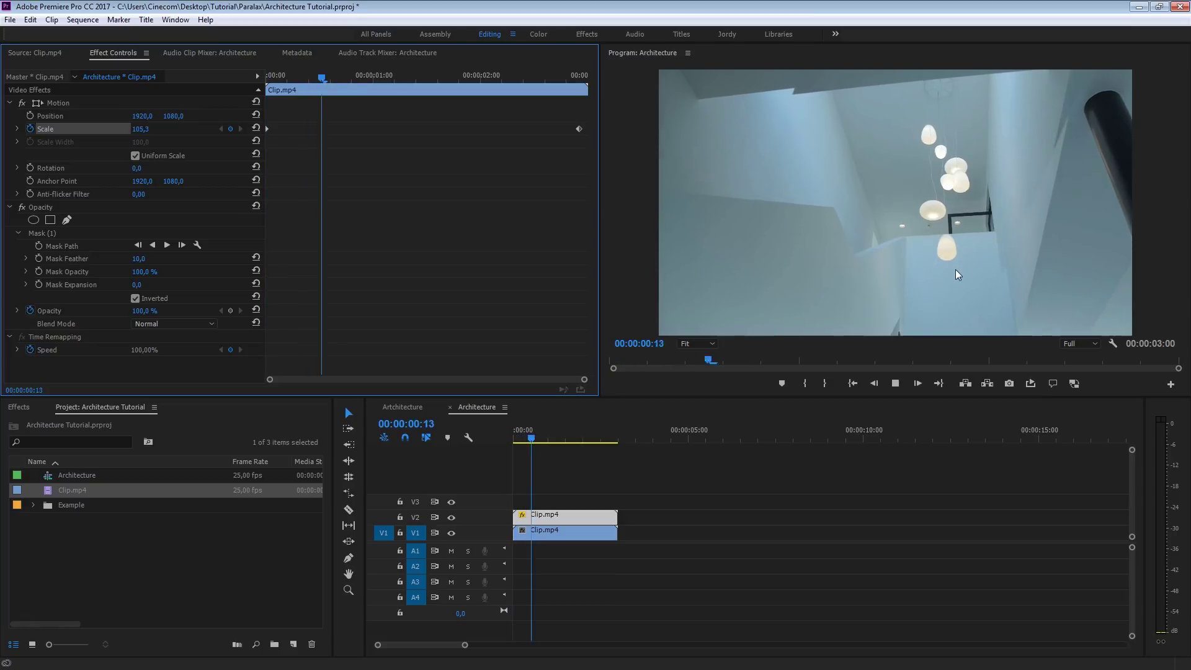
left_click(489, 76)
key("space")
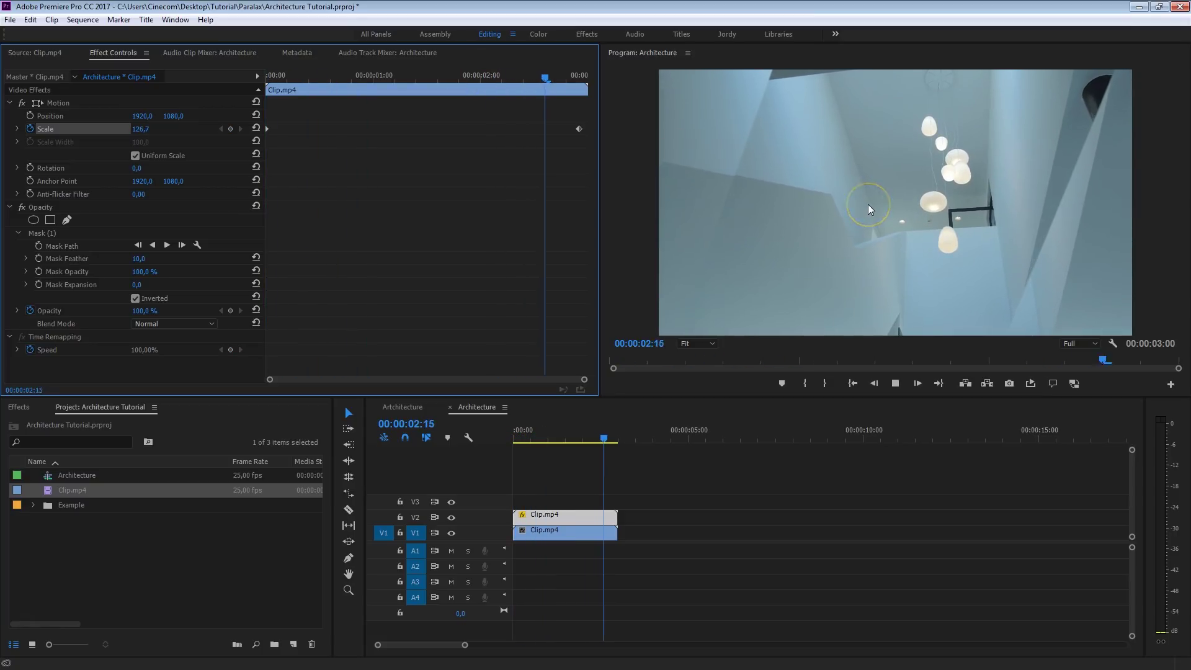
left_click(509, 78)
left_click_drag(509, 94, 365, 118)
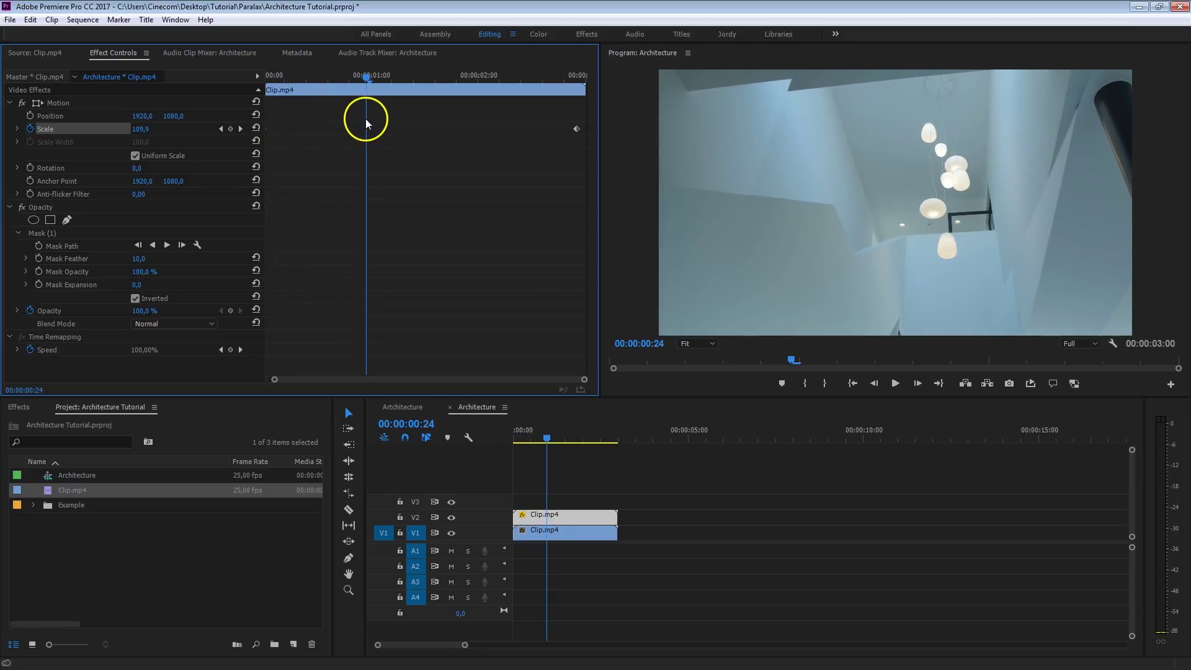
Select the V1 and V2 clips in turn to compare their effect settings, finishing on the V1 clip
left_click(600, 532)
left_click(599, 515)
left_click(596, 534)
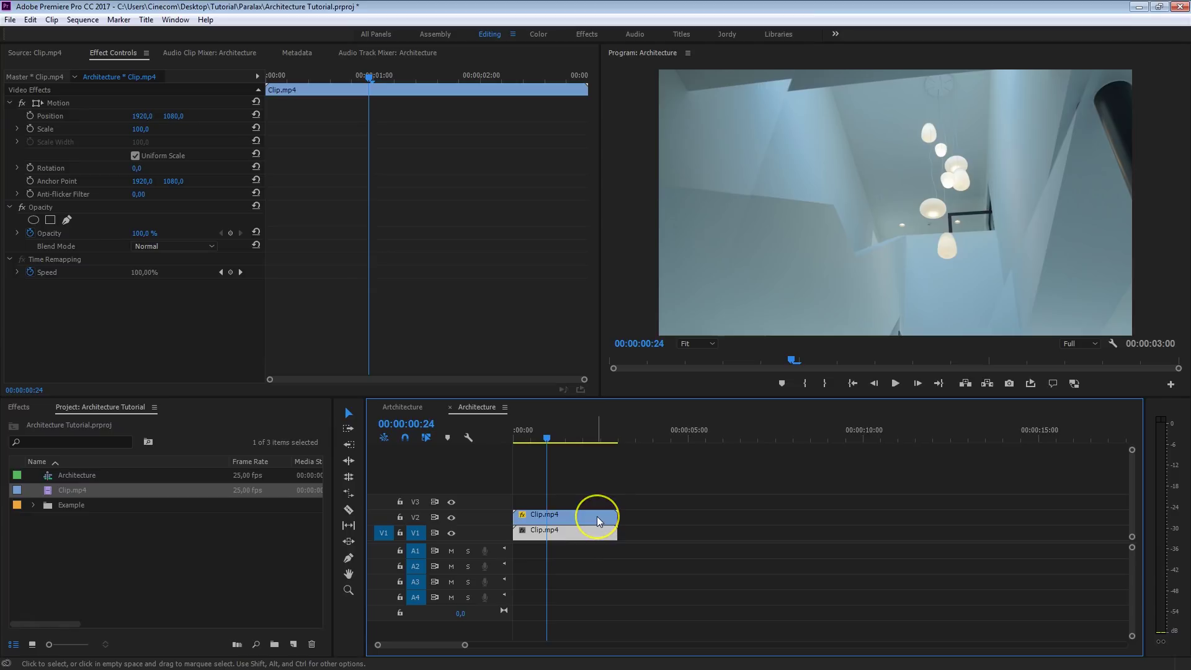
Nest the V2 clip into a sequence named Top Clip
left_click(575, 530)
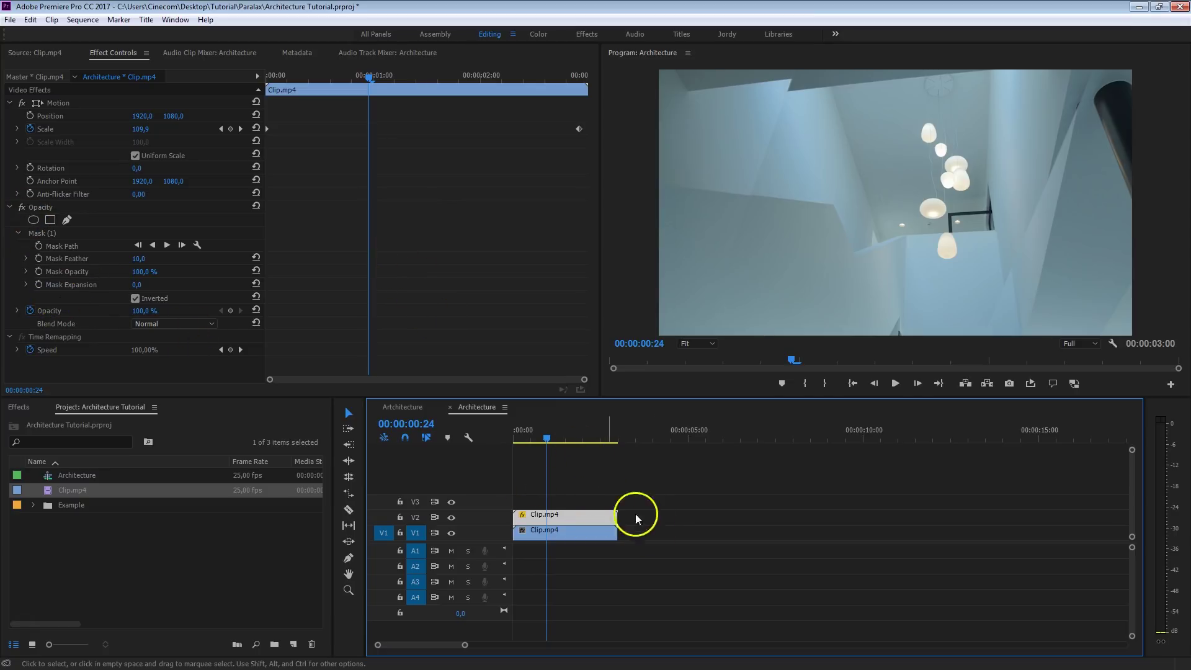
right_click(582, 520)
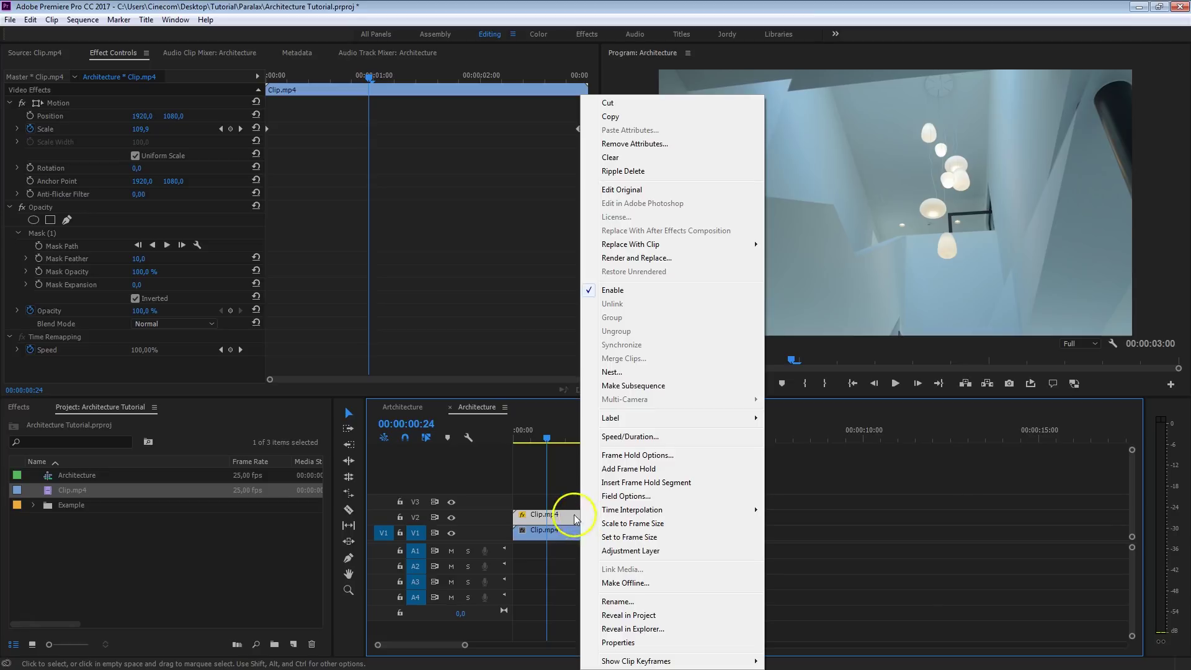
left_click(667, 375)
type("To")
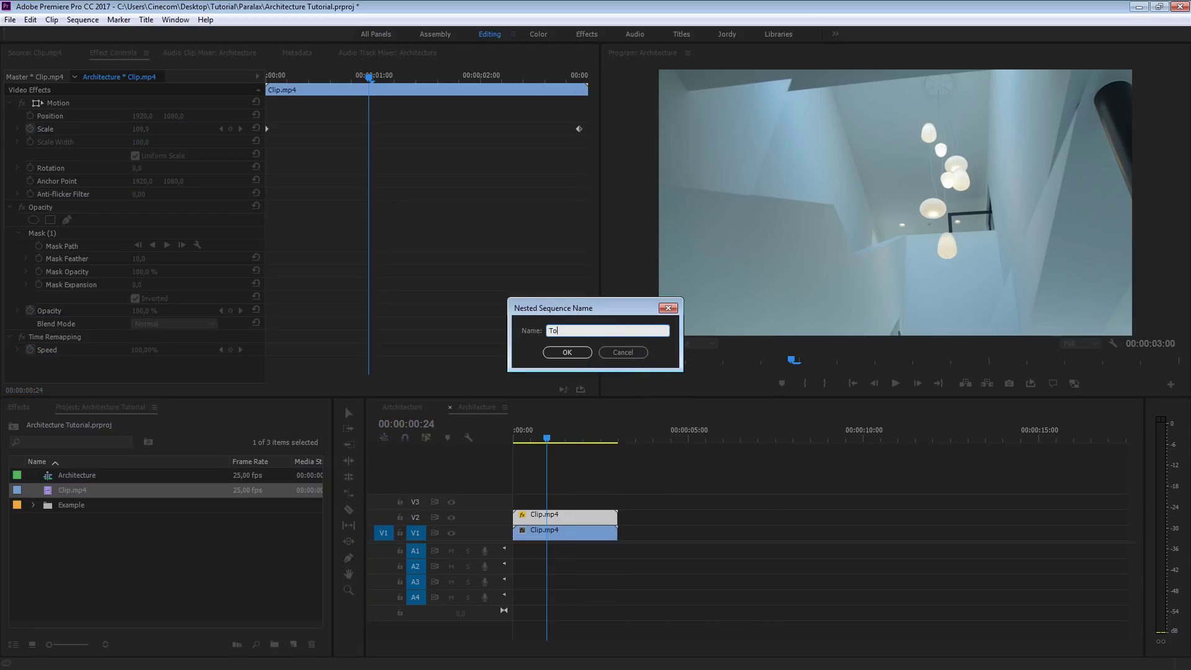
type("p Clip")
key("Return")
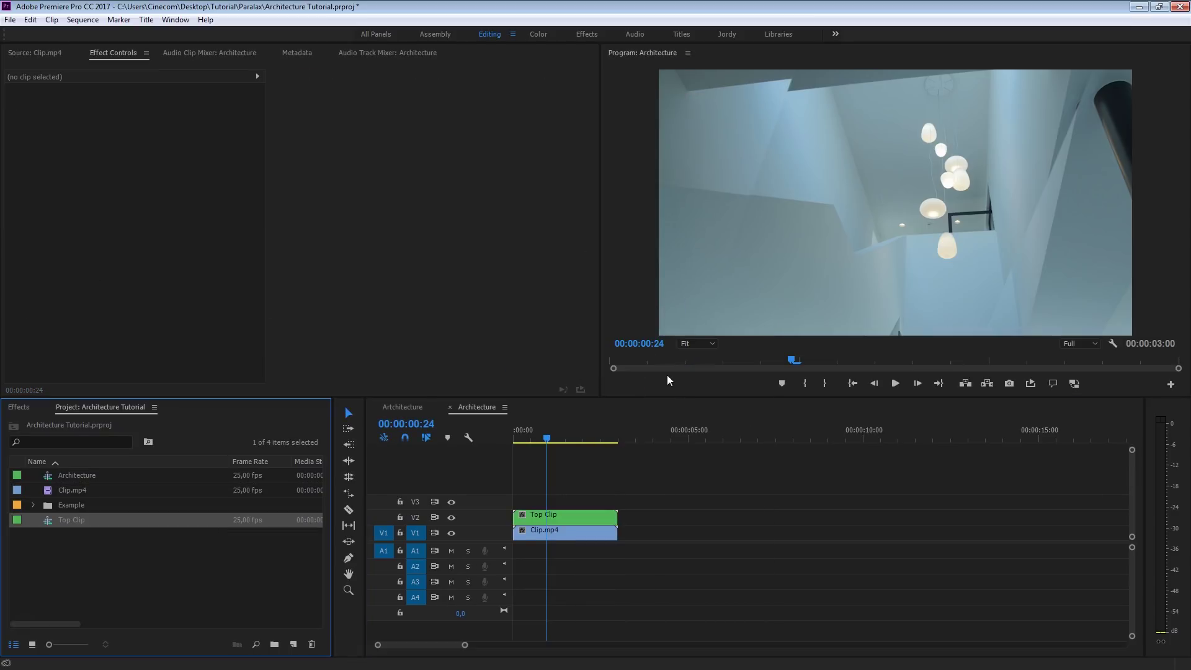
Apply the Drop Shadow effect to Top Clip and raise its shadow softness to about 298
left_click(20, 407)
left_click(40, 423)
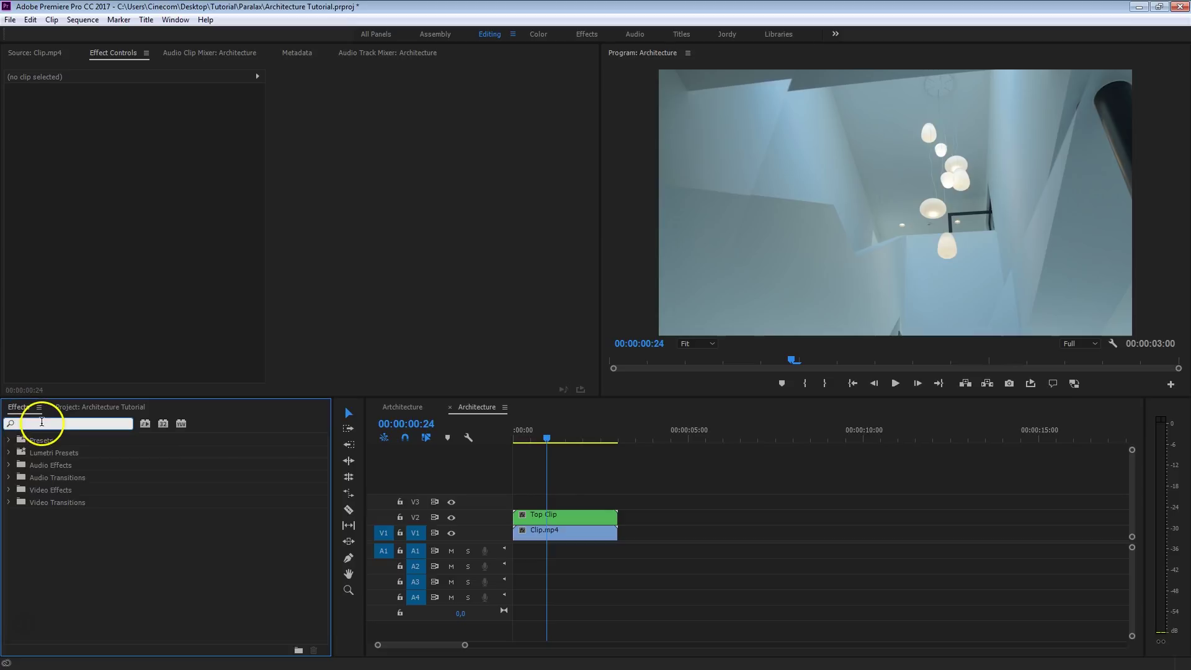
type("drop")
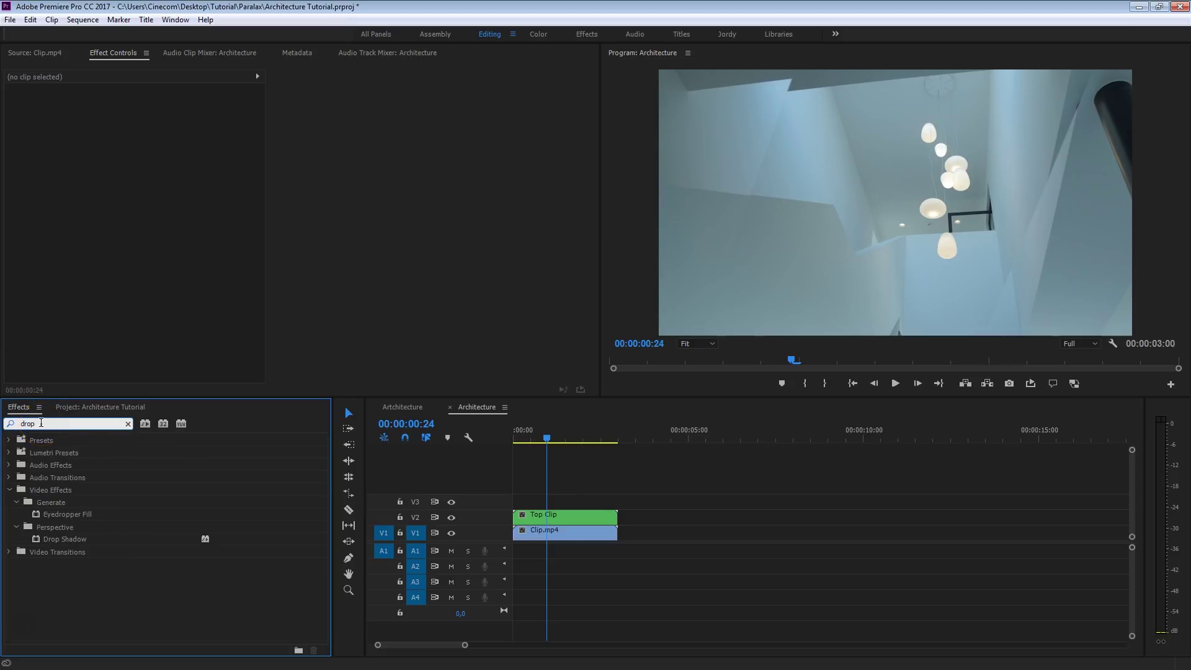
left_click_drag(73, 533, 545, 520)
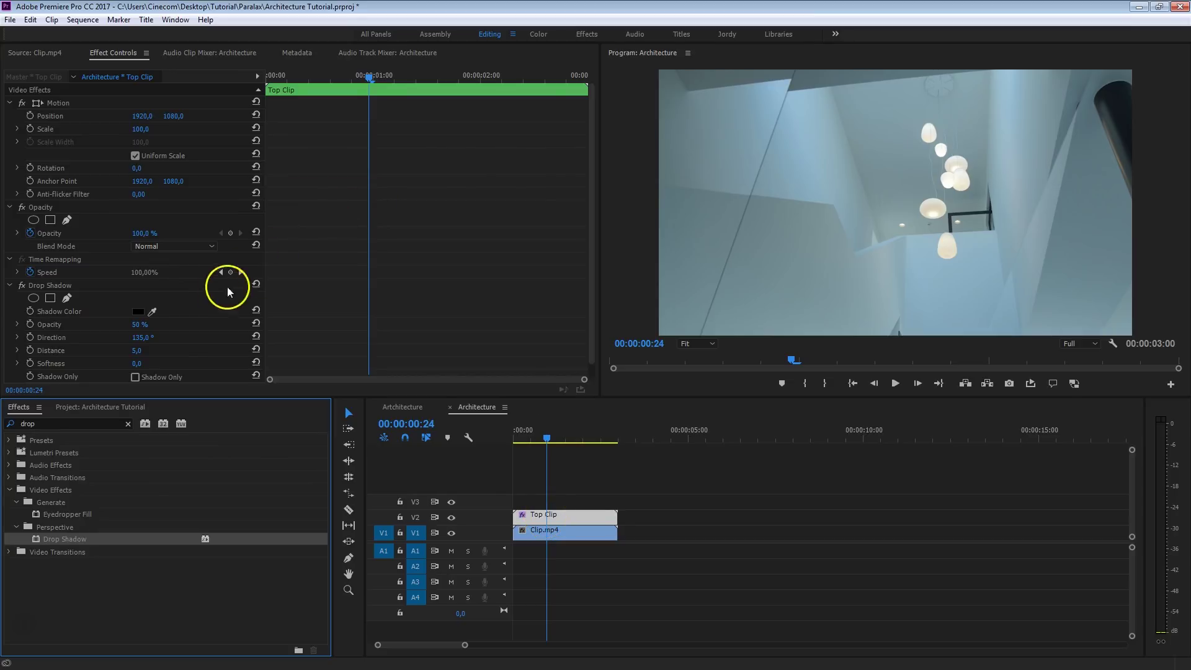
mouse_move(132, 370)
left_mouse_down()
mouse_move(292, 327)
mouse_move(149, 363)
left_mouse_up()
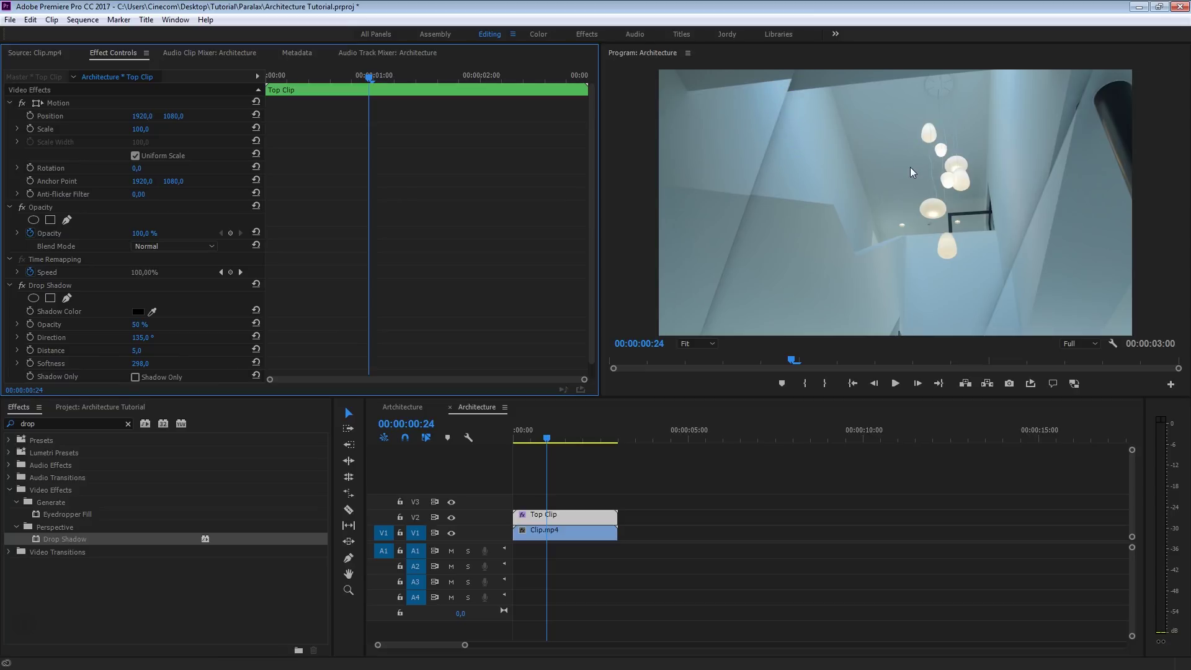
Start keyframing the Drop Shadow opacity at the beginning of Top Clip with a value of 0%
left_click_drag(552, 428, 464, 454)
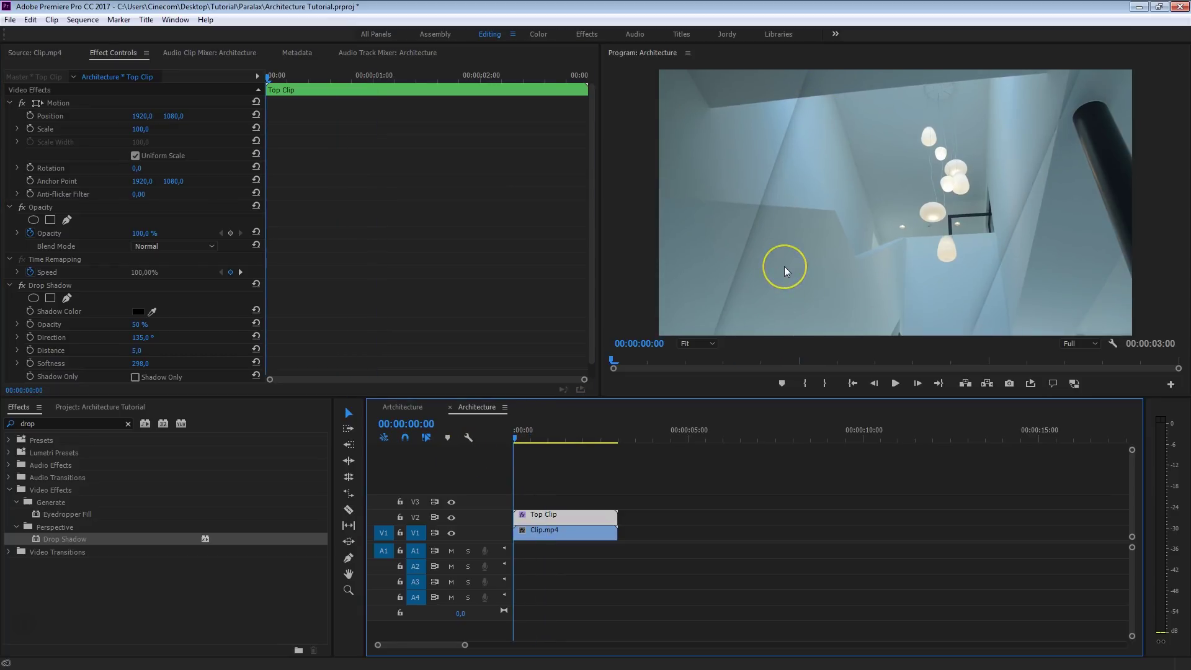
left_click(572, 273)
left_click(28, 325)
left_click(138, 324)
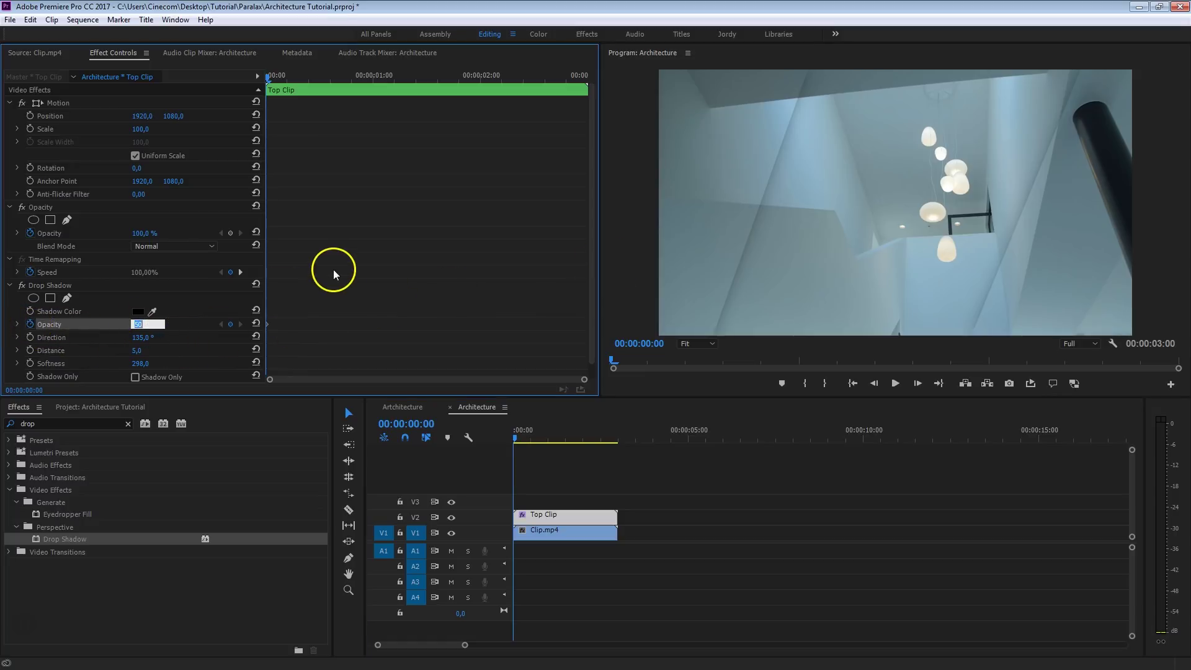
type("0")
key("Return")
Add a Drop Shadow opacity keyframe of 50% at 00:00:01:04
left_click(285, 77)
left_click_drag(286, 76, 391, 77)
left_click(137, 324)
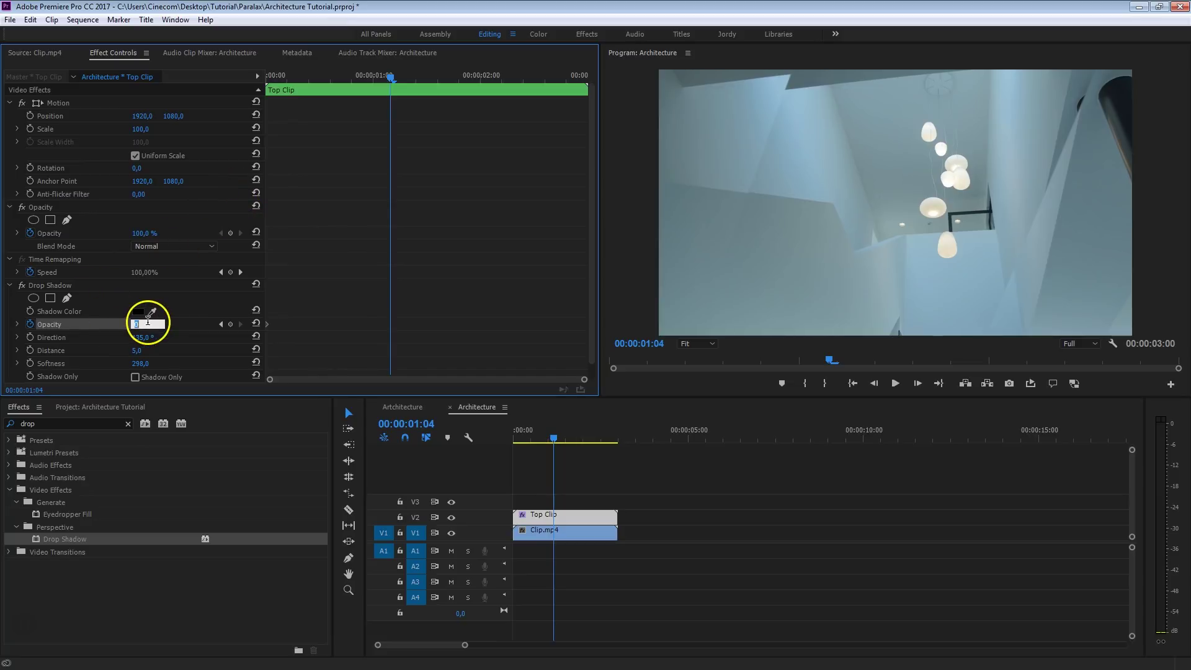
type("50")
key("Return")
Play the sequence from the start to review the shadow's fade-in, stopping and stepping back to 00:00:02:00
left_click_drag(531, 433, 454, 442)
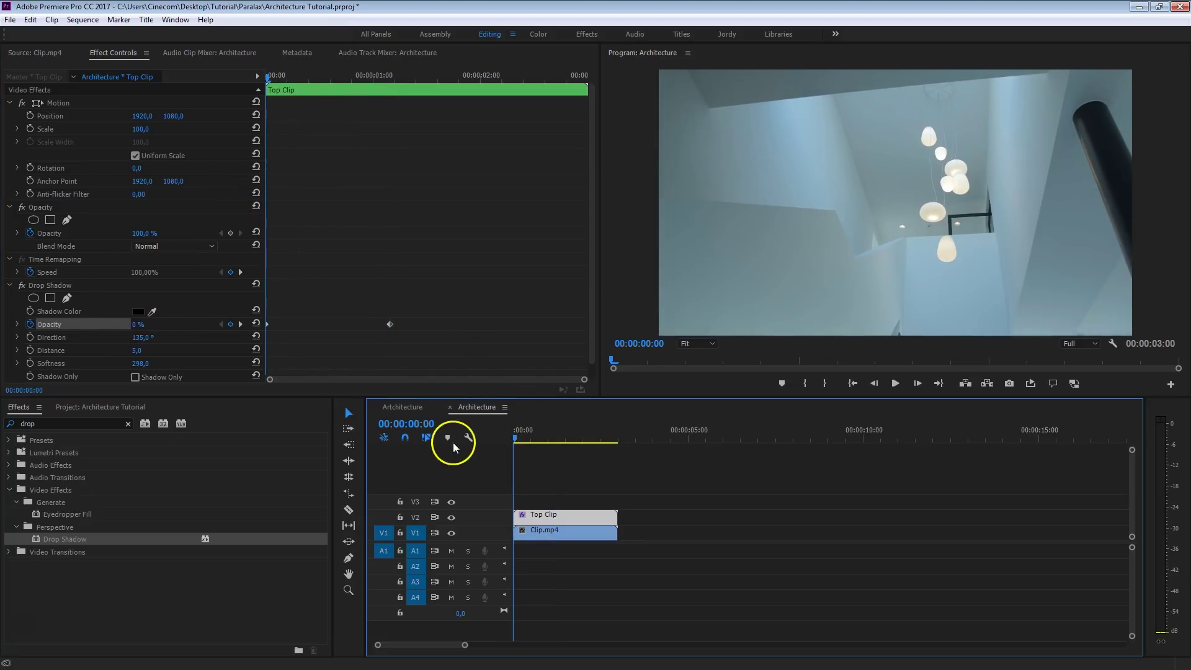
left_click(626, 473)
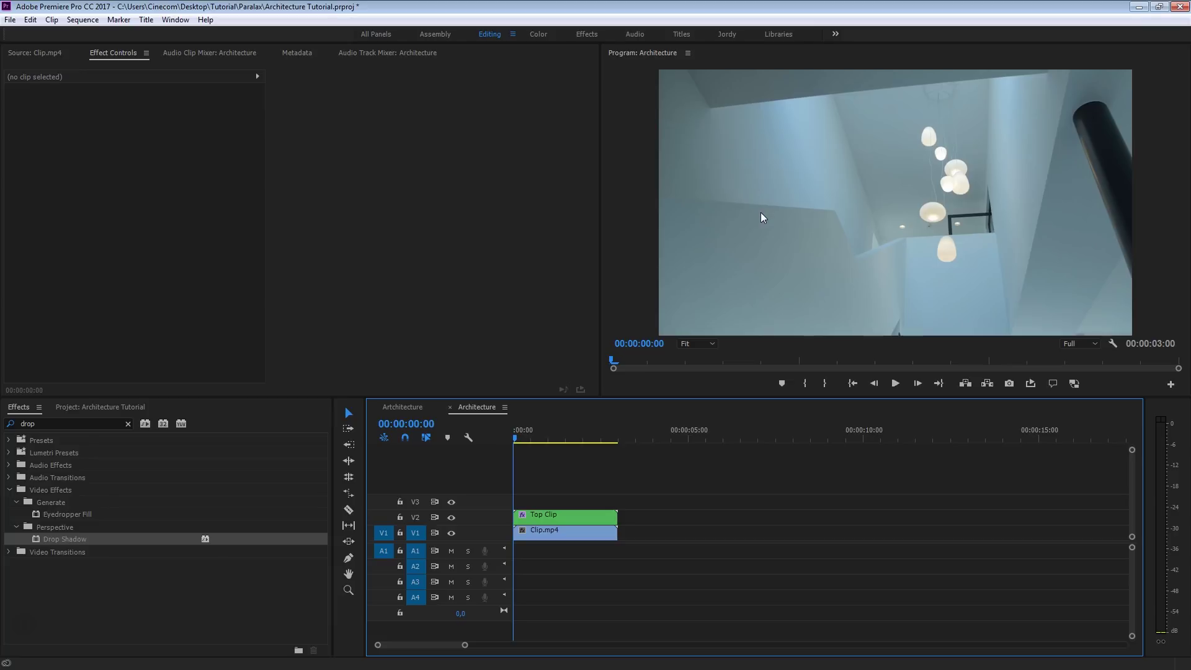
key("space")
left_click(902, 209)
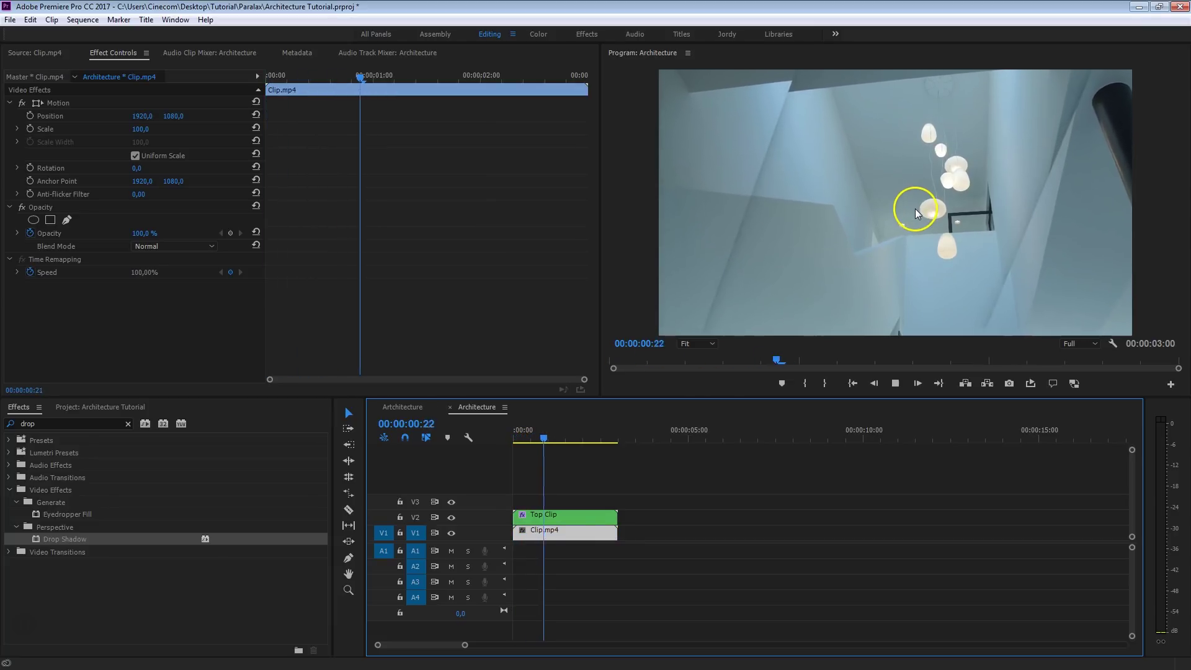
key("space")
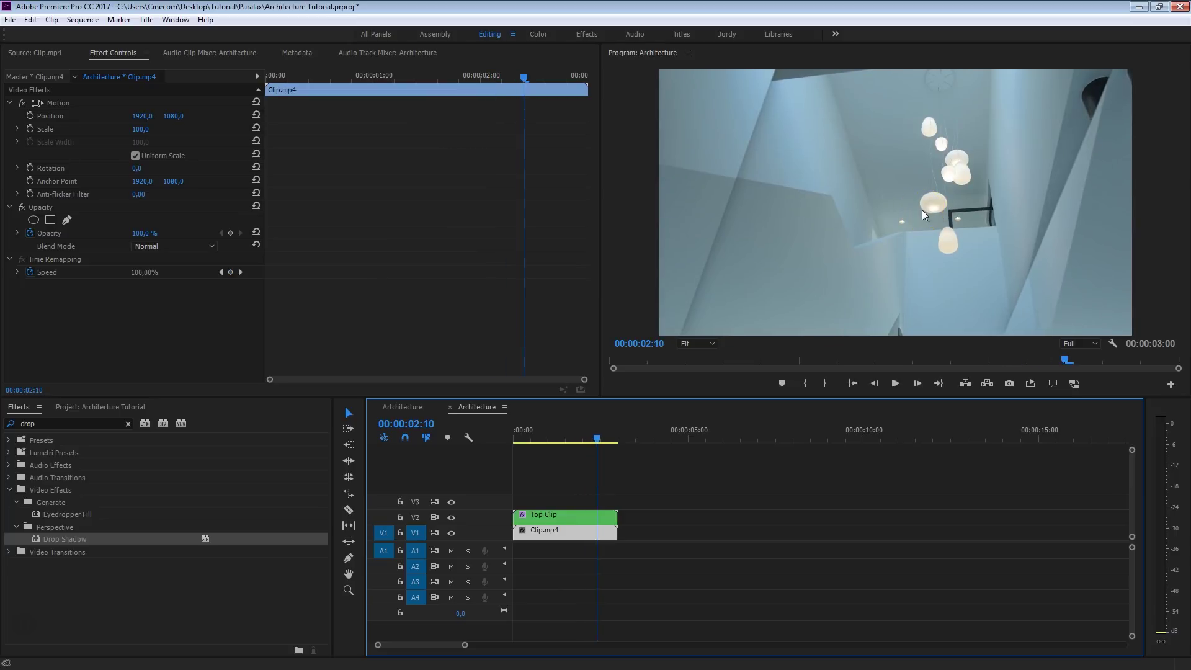
key("shift+Left")
key("shift+Left")
left_click(786, 311)
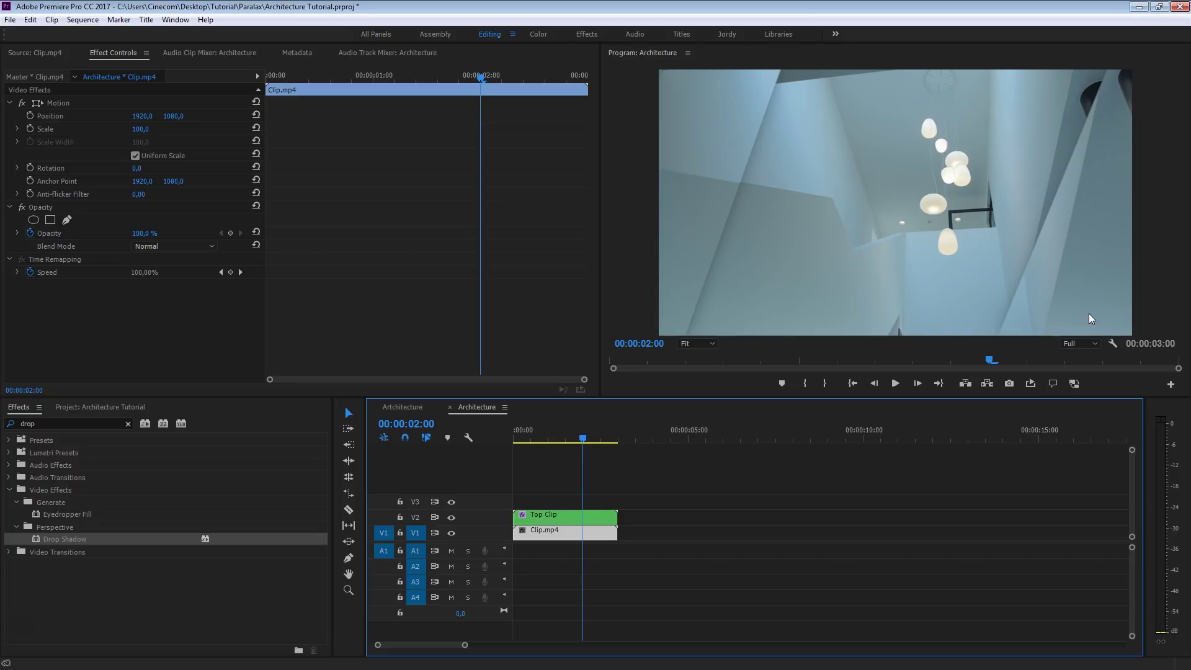
left_click(743, 213)
left_click(865, 185)
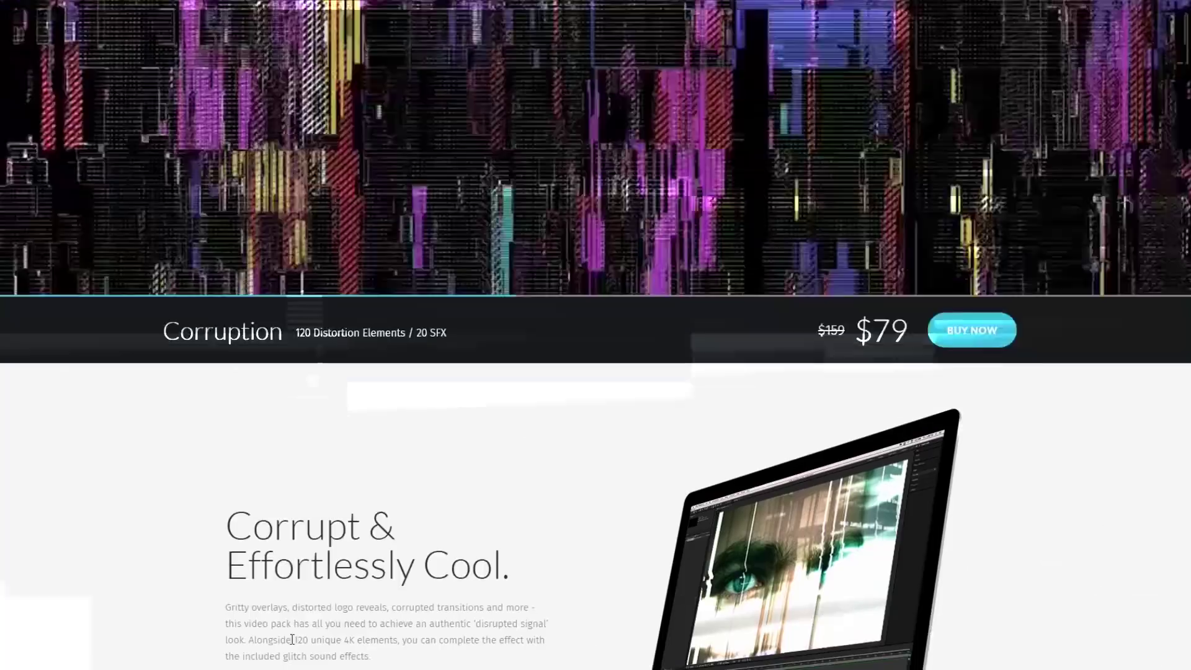
scroll(292, 639, "down", 12)
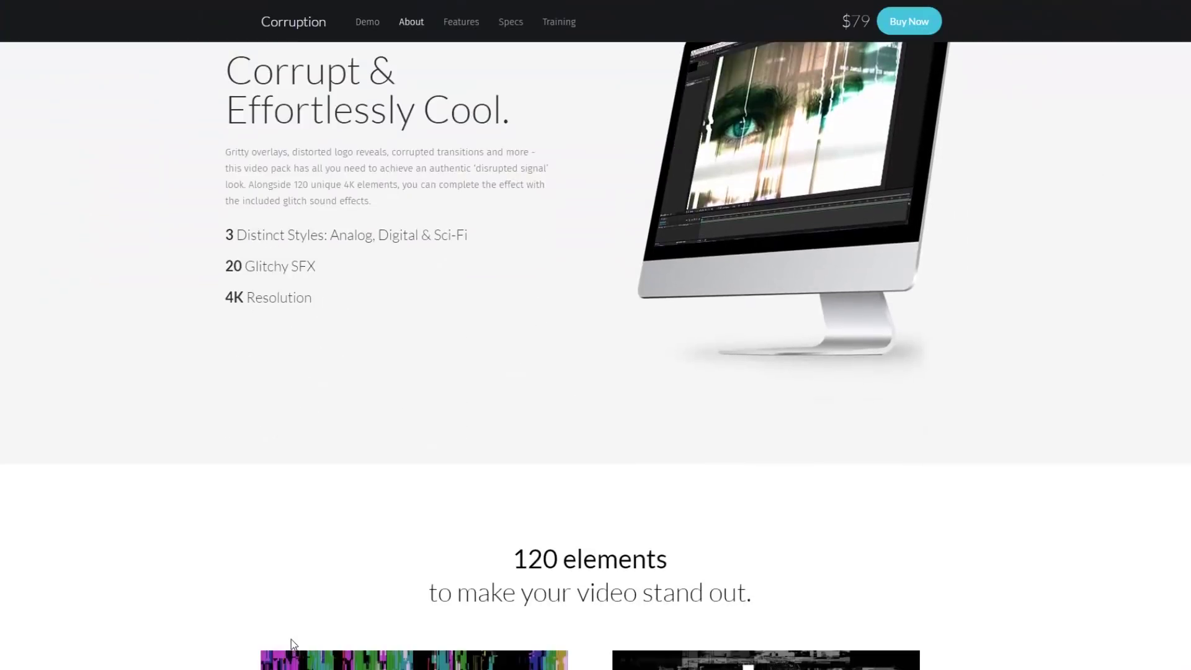
scroll(292, 644, "down", 2)
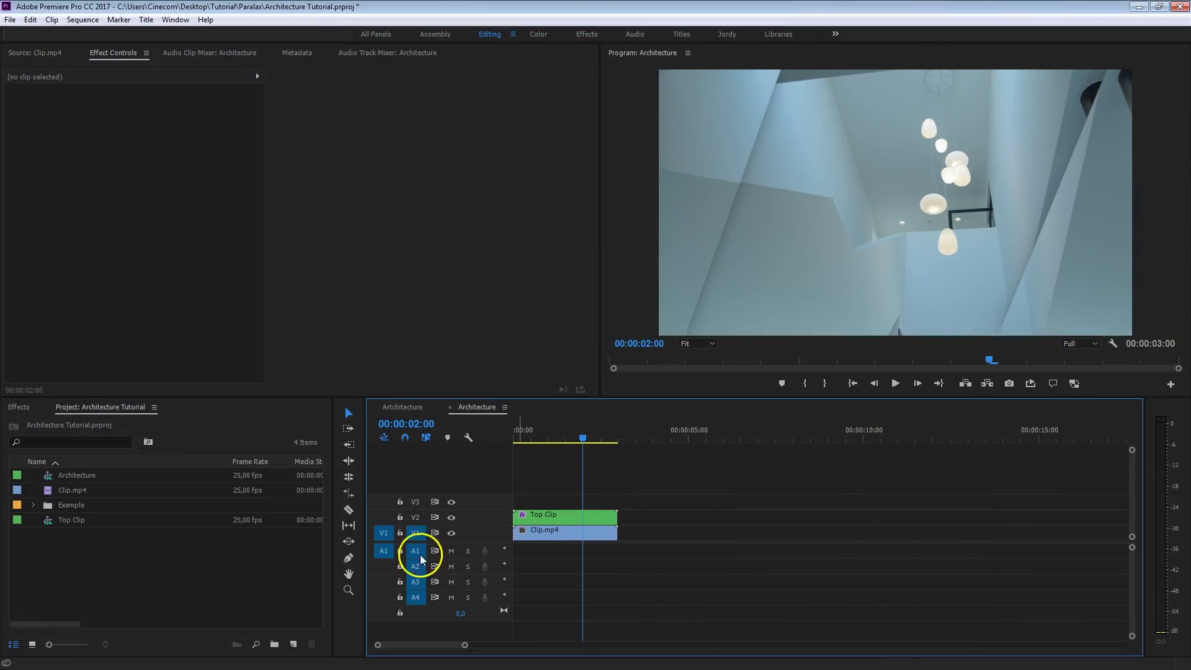
Create a 3840 × 2160 title at 25 fps and enter the text GREAT STAIRS
left_click(294, 644)
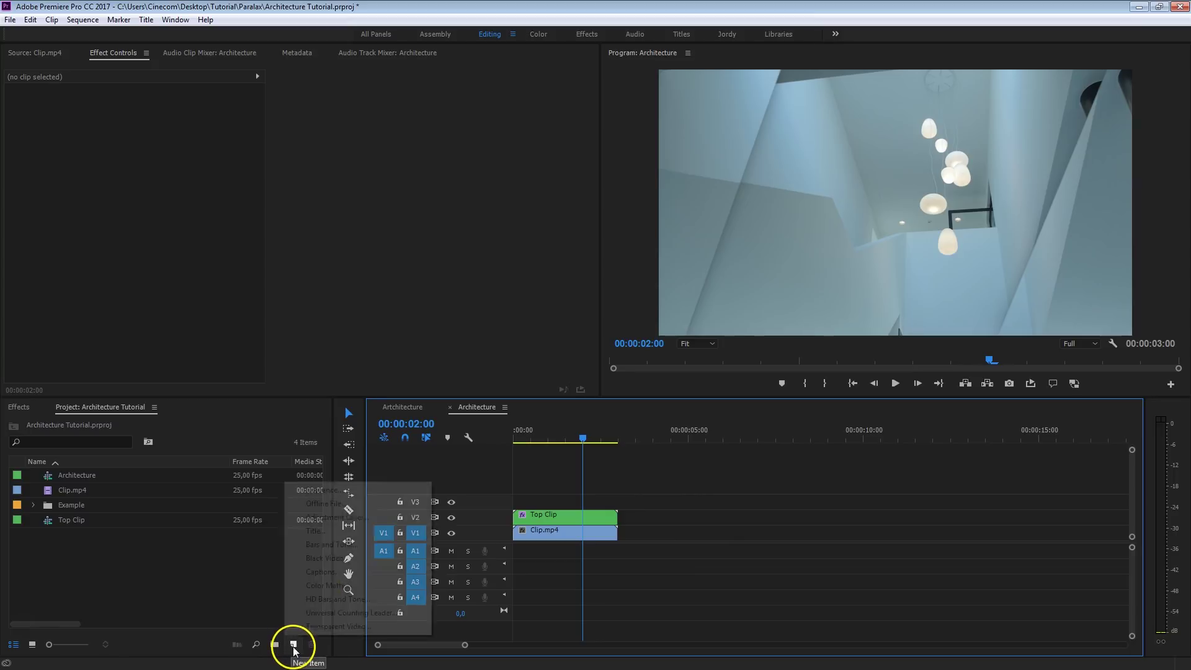
left_click(354, 531)
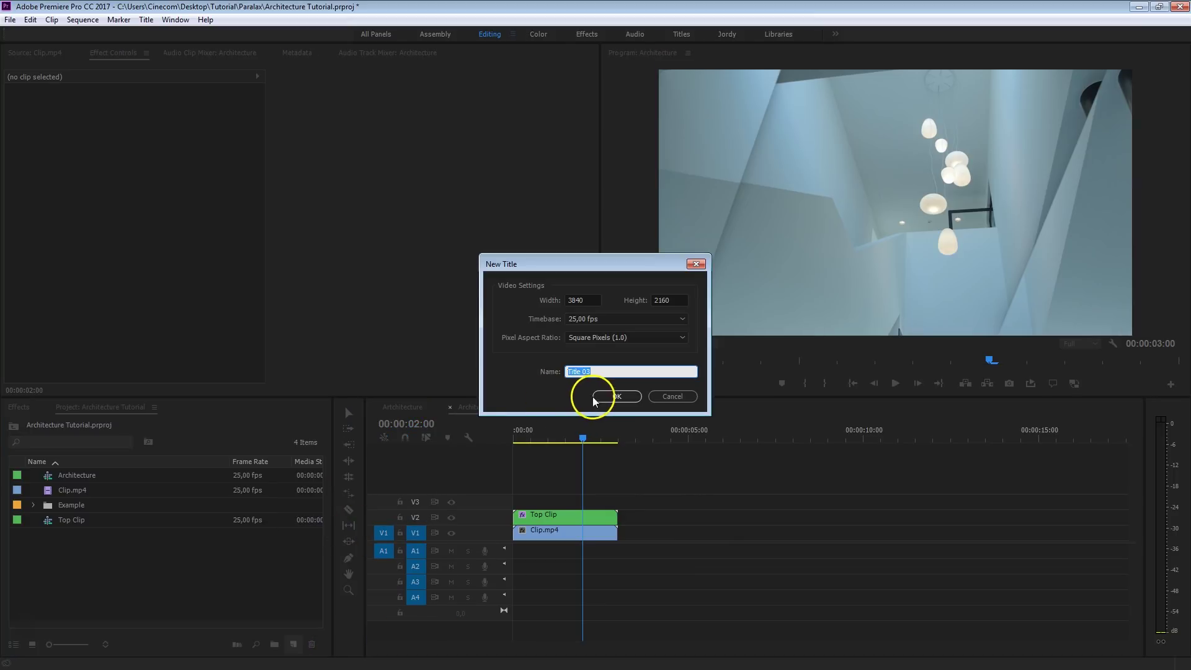
left_click(595, 395)
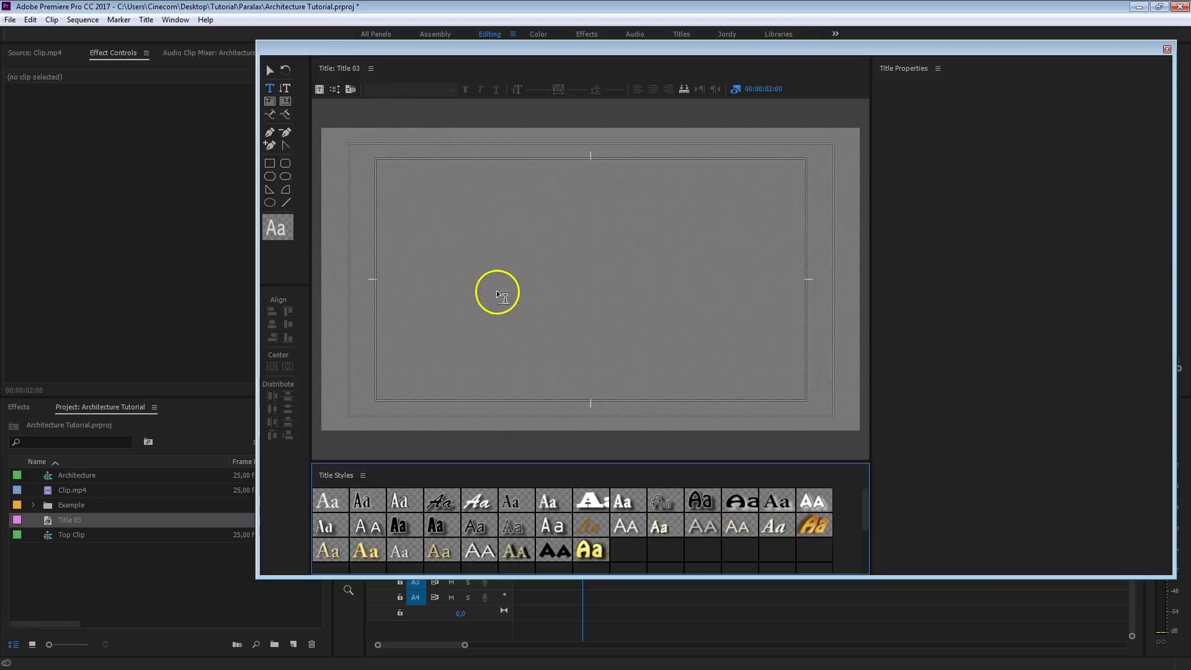
left_click(474, 309)
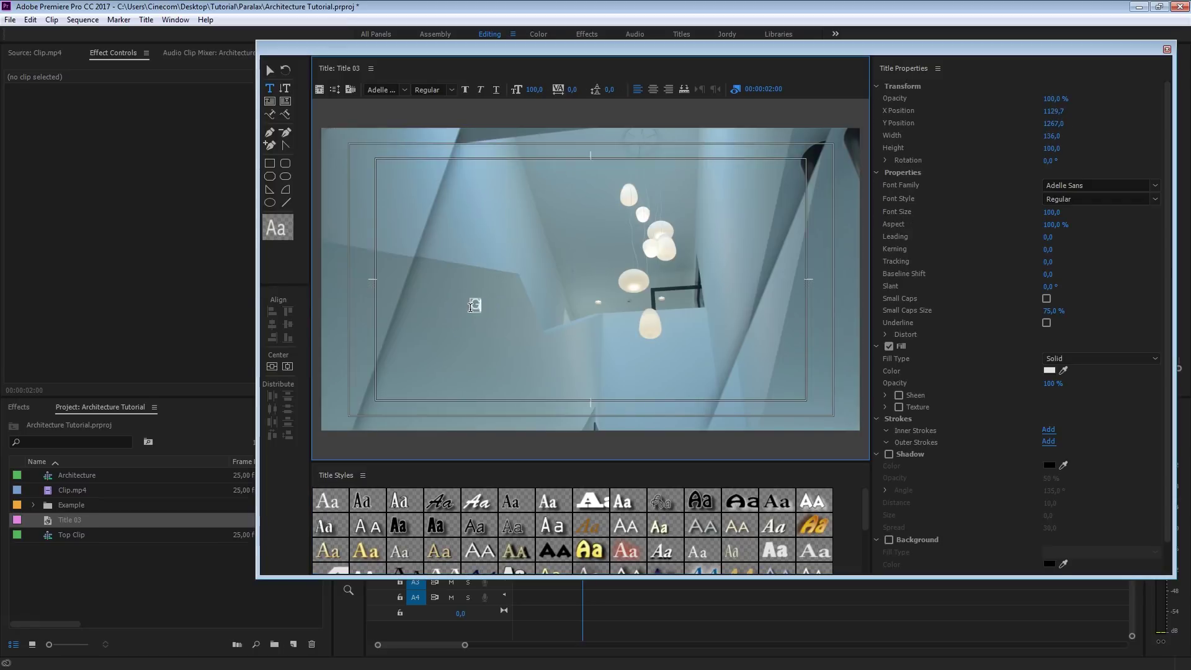
type("GREAT STRAIRS")
left_click(535, 304)
key("BackSpace")
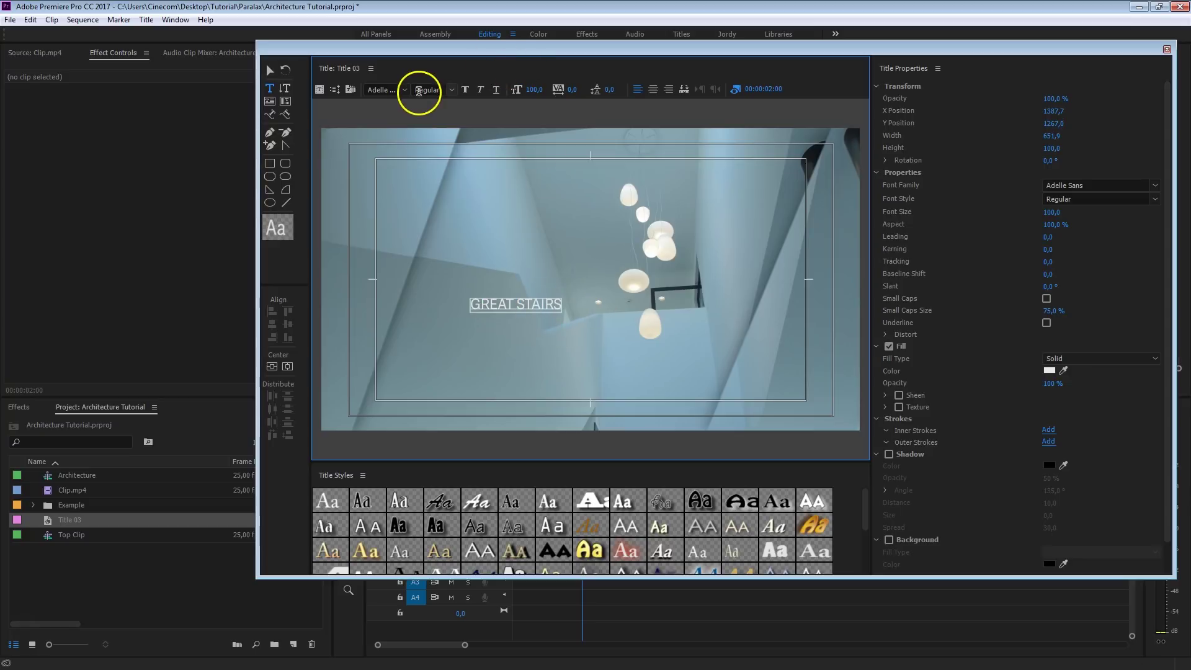
Change the font family of the GREAT STAIRS text to Impact
left_click(273, 72)
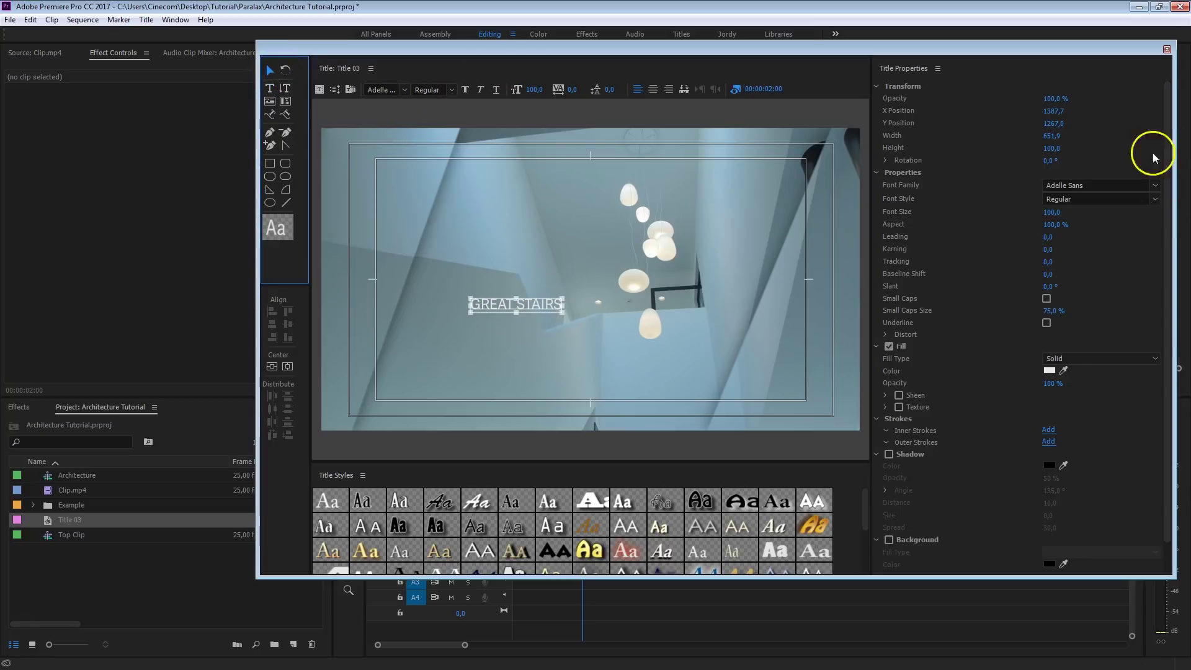
left_click(1099, 185)
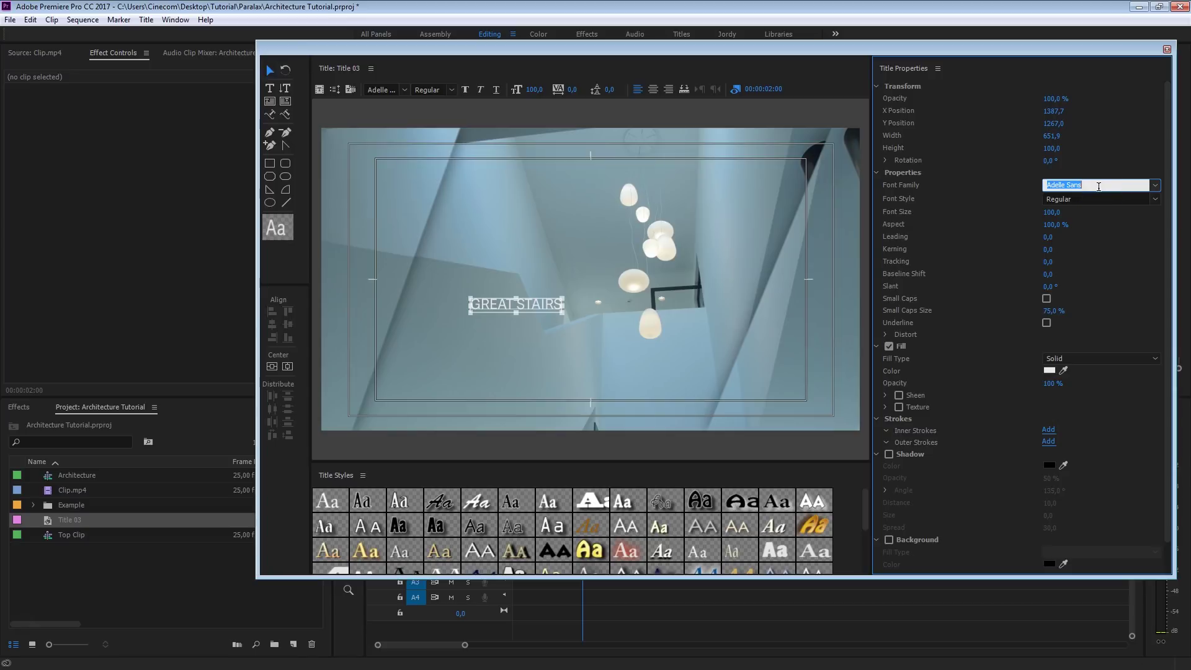
key("Return")
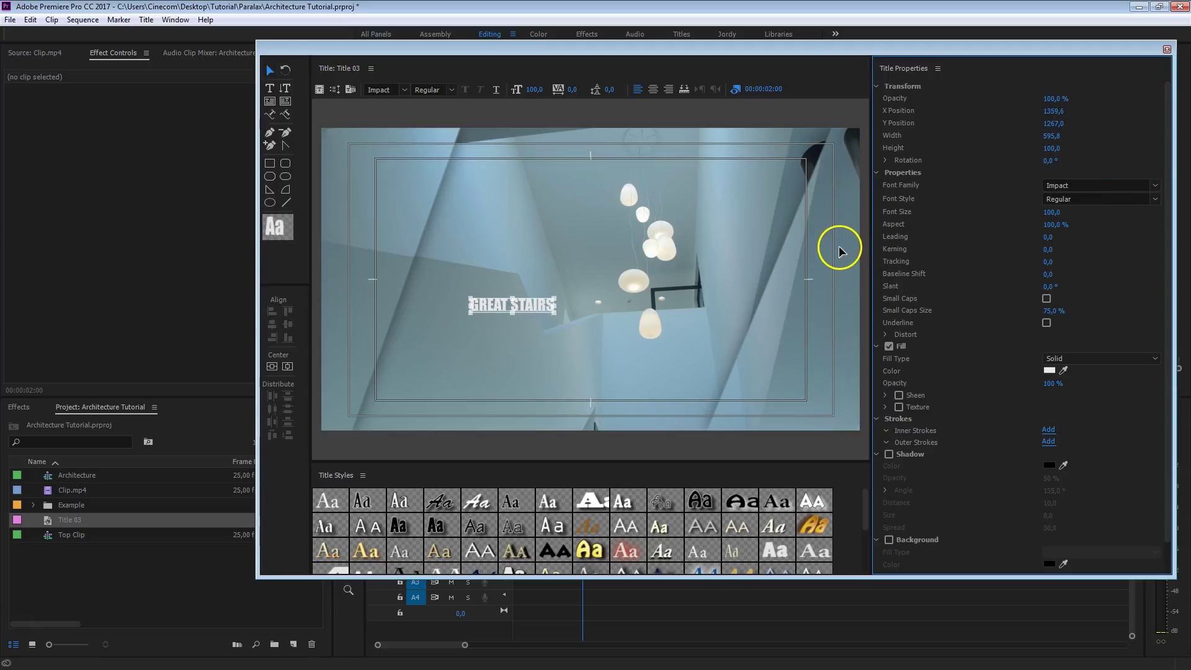
Enlarge the GREAT STAIRS text to a font size of about 386, move it to the lower middle of the frame and close the title
left_click_drag(557, 297, 768, 266)
left_click_drag(733, 327, 678, 391)
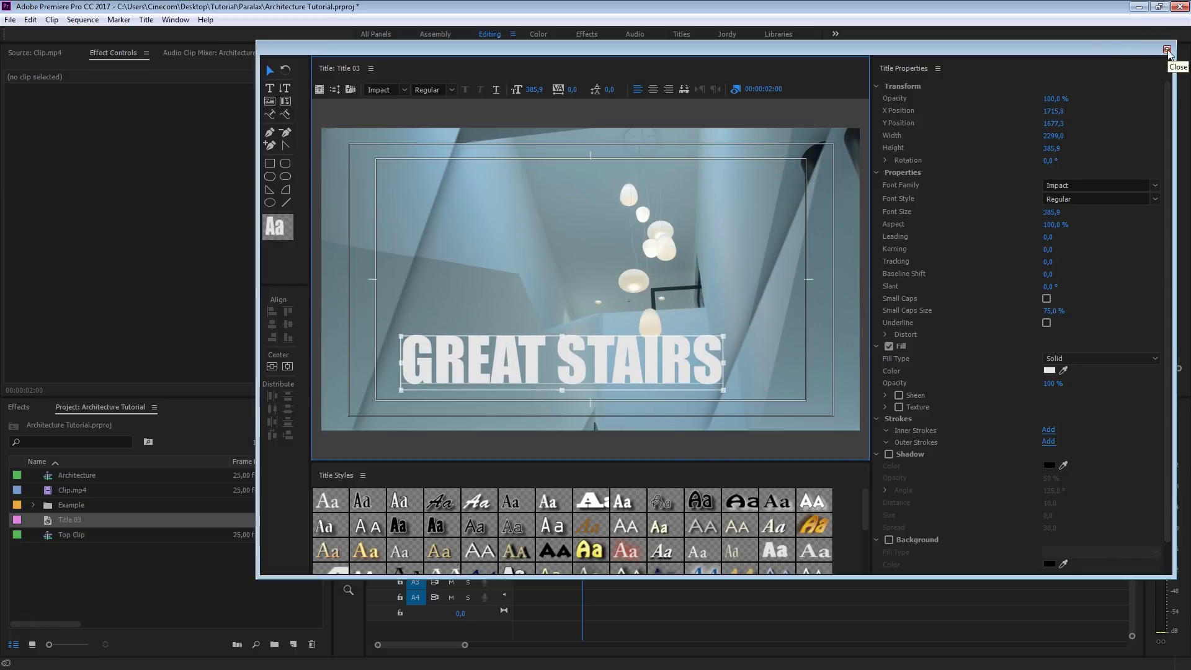
key("ctrl+w")
Place the title on V2 between Top Clip and Clip.mp4, and shift it out of the frame to a horizontal position of about 5031
left_click_drag(46, 523, 490, 519)
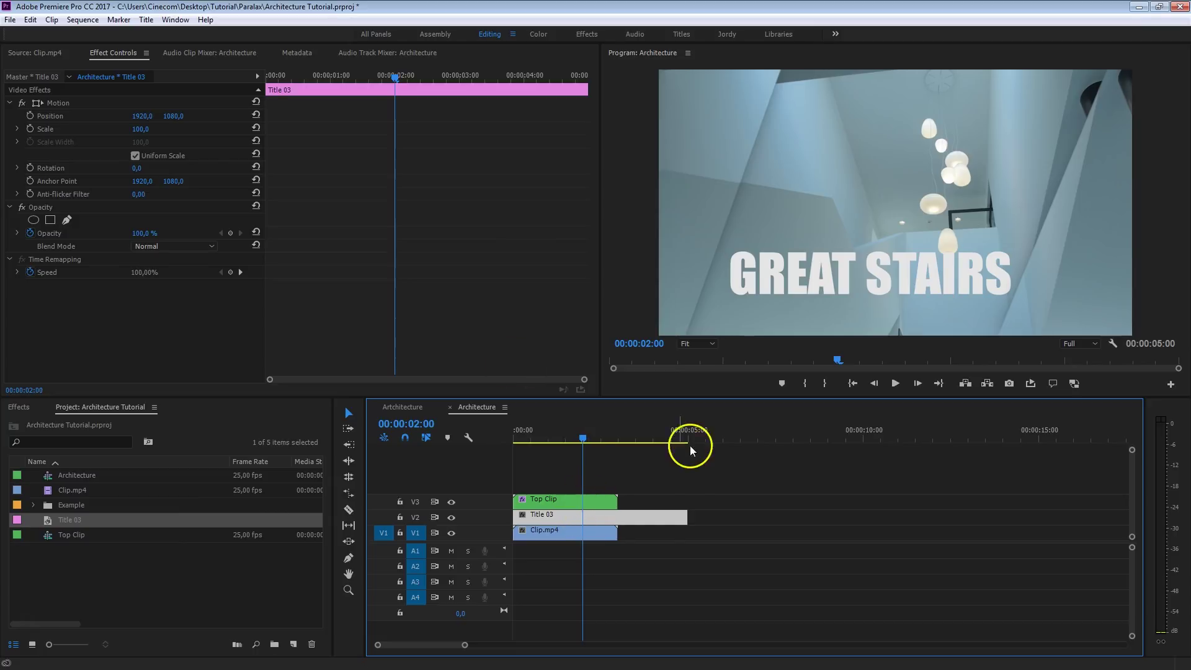
left_click_drag(141, 117, 165, 200)
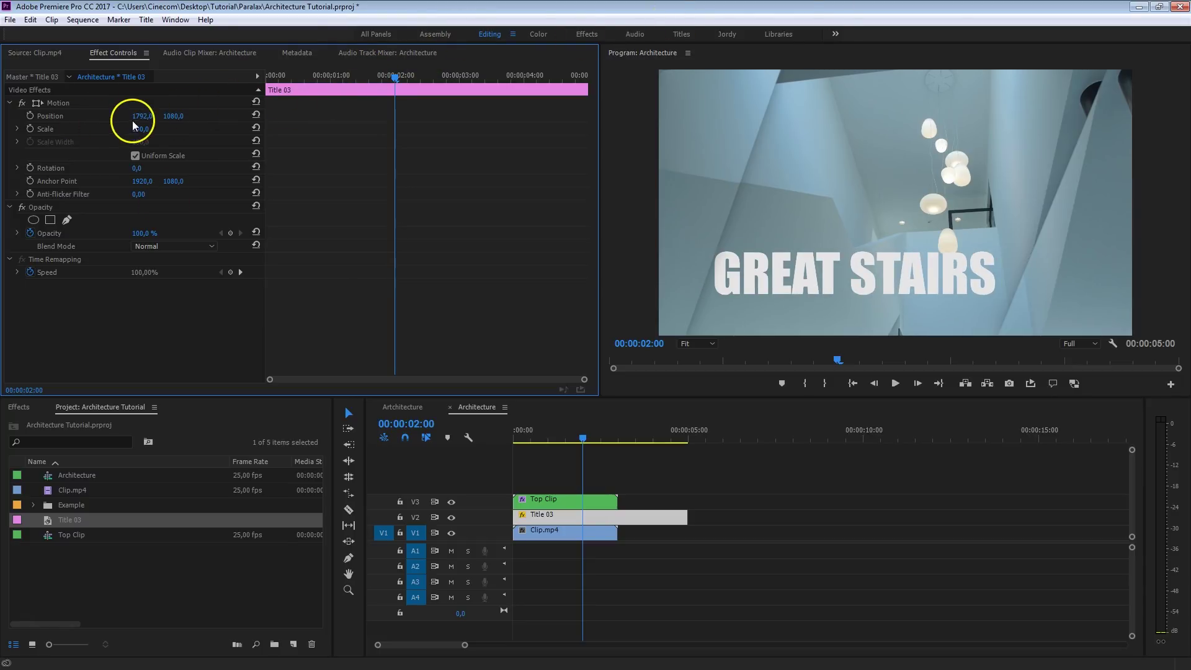
left_click_drag(141, 120, 345, 43)
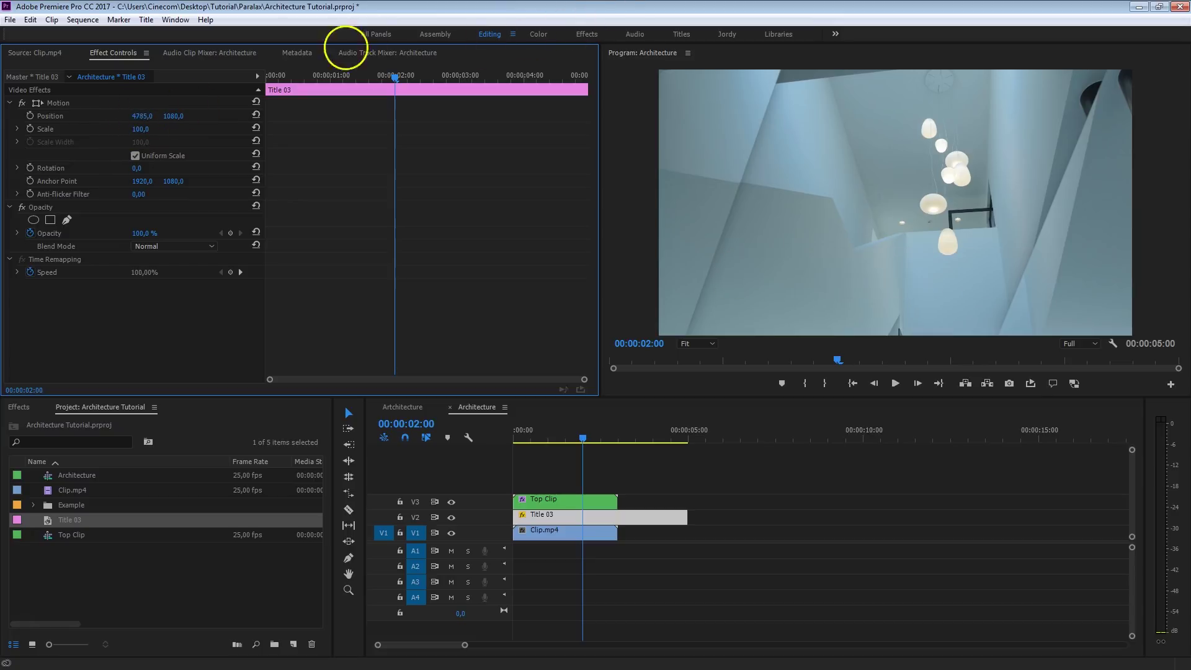
Animate the title's position with a keyframe at the sequence start and one at 00:00:01:12 with a horizontal position of 1918
left_click(449, 448)
key("Home")
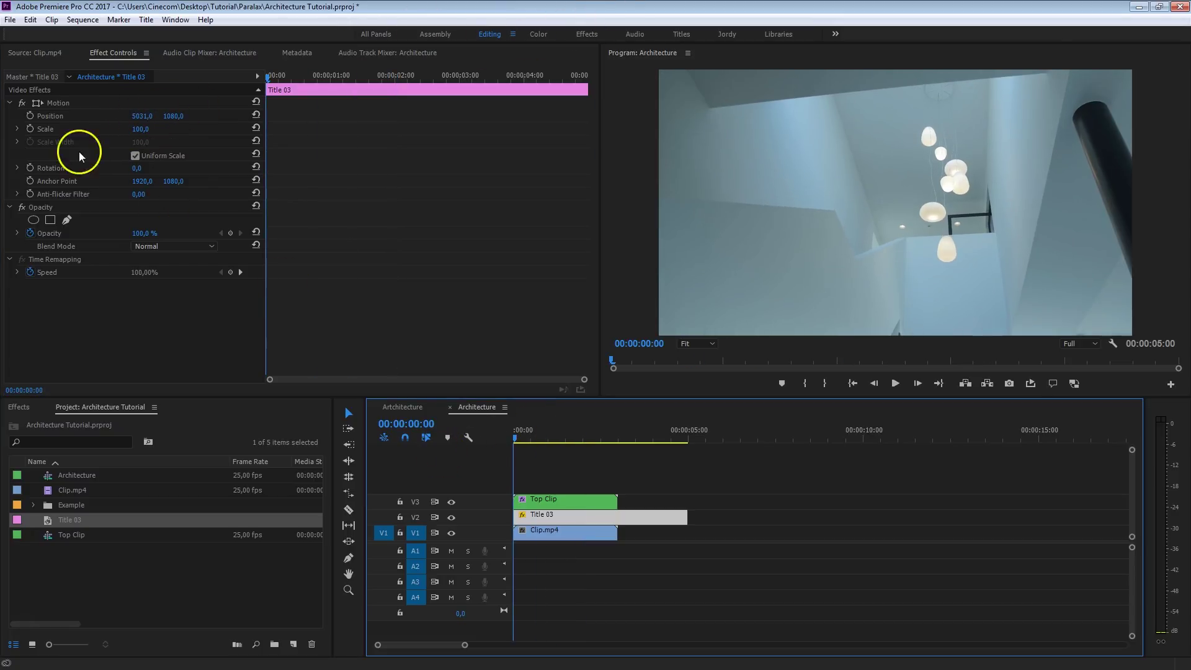
left_click(30, 115)
left_click_drag(290, 79, 360, 77)
left_click_drag(133, 117, 52, 116)
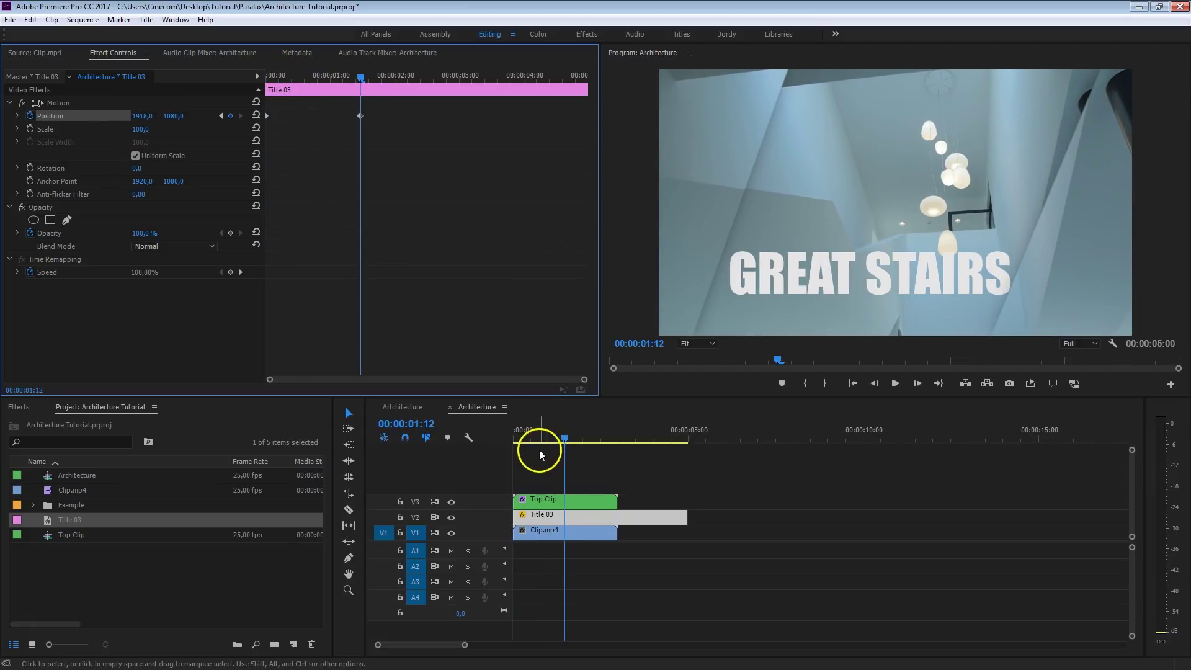
Play the sequence from the start to review the title sliding in behind the Top Clip layer
left_click(516, 432)
key("space")
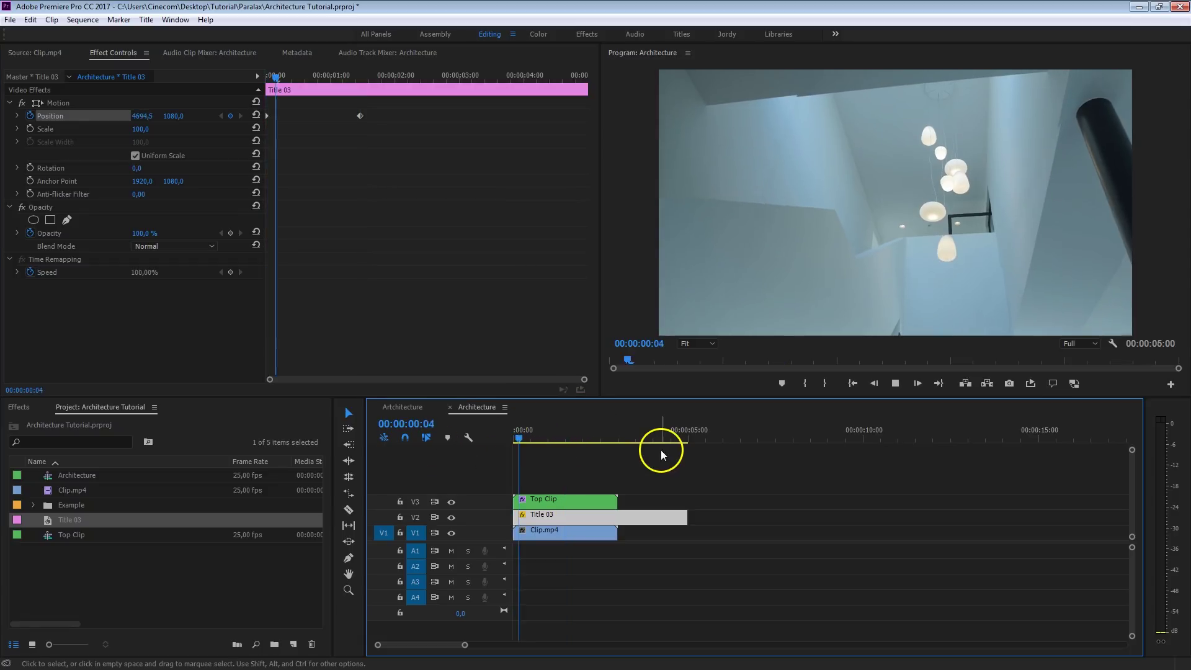
left_click(311, 107)
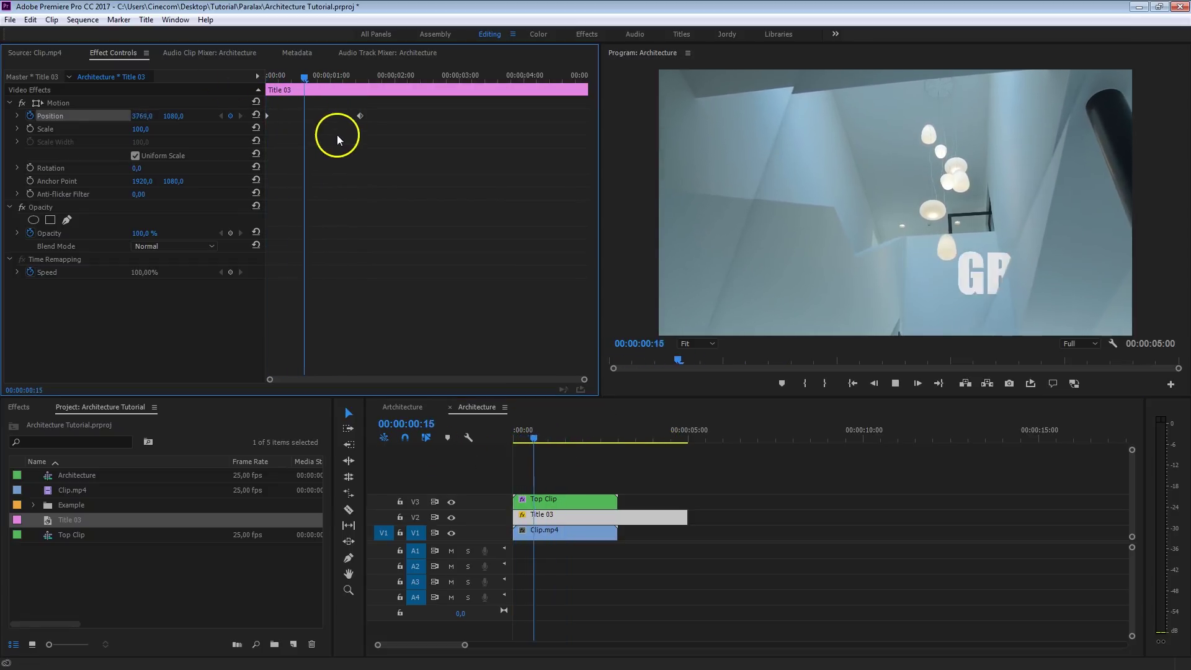
Apply Ease In temporal interpolation to the title's second position keyframe and play the slide-in to check its timing
left_click(328, 87)
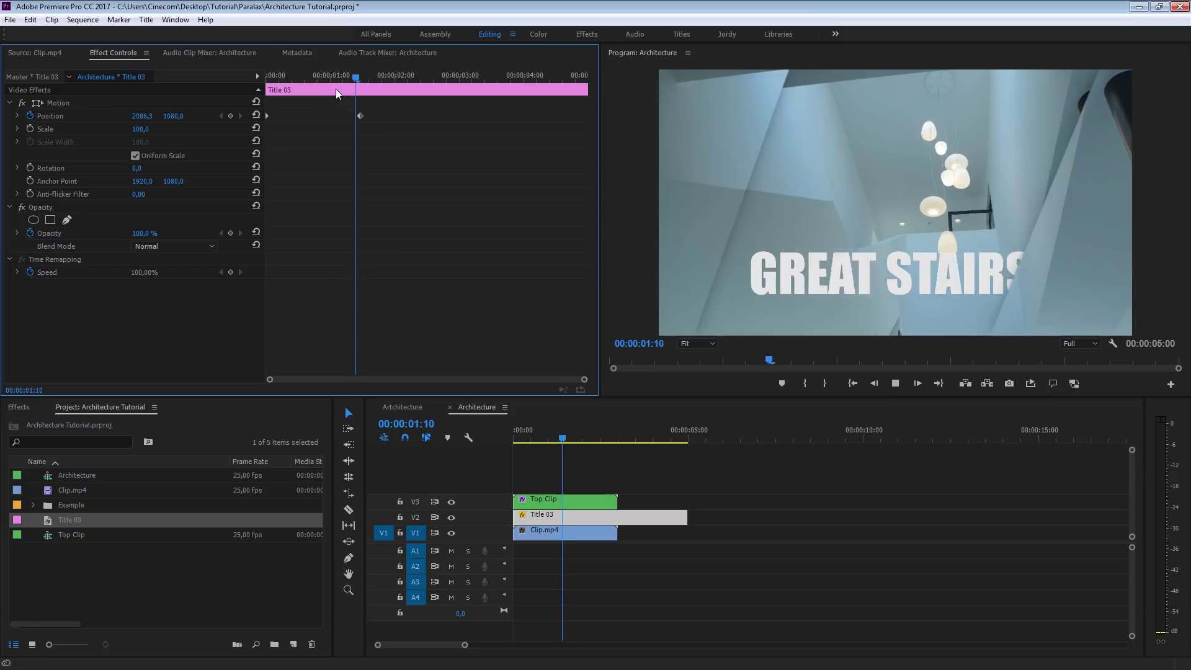
key("space")
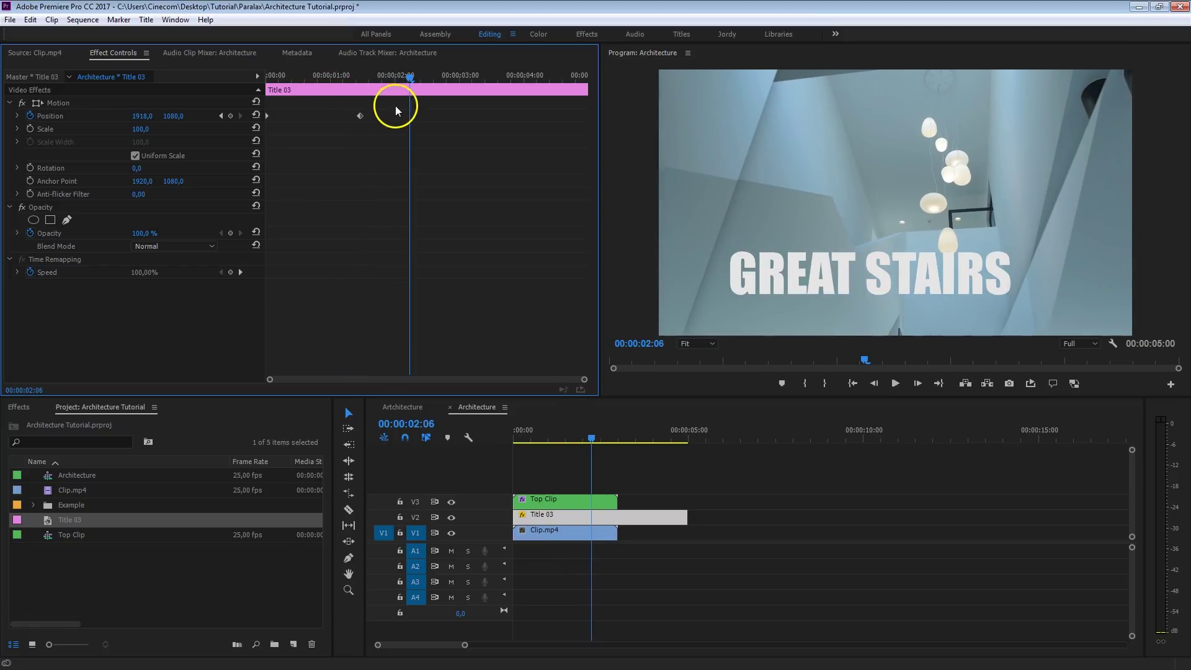
left_click(361, 117)
right_click(360, 118)
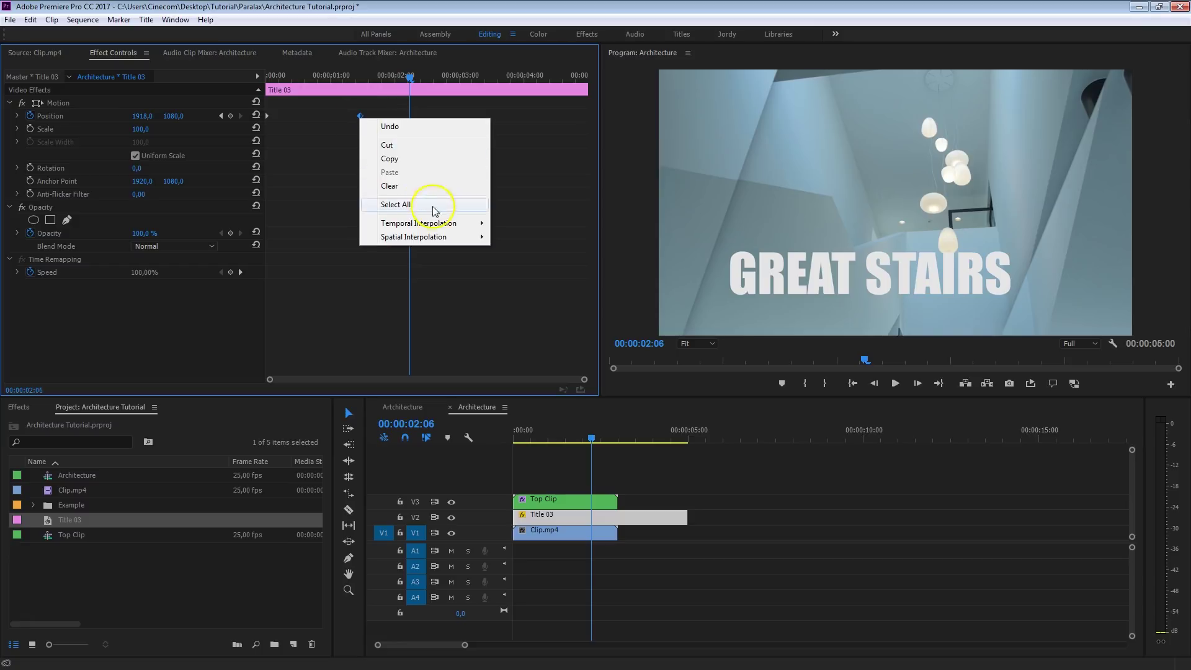
mouse_move(466, 234)
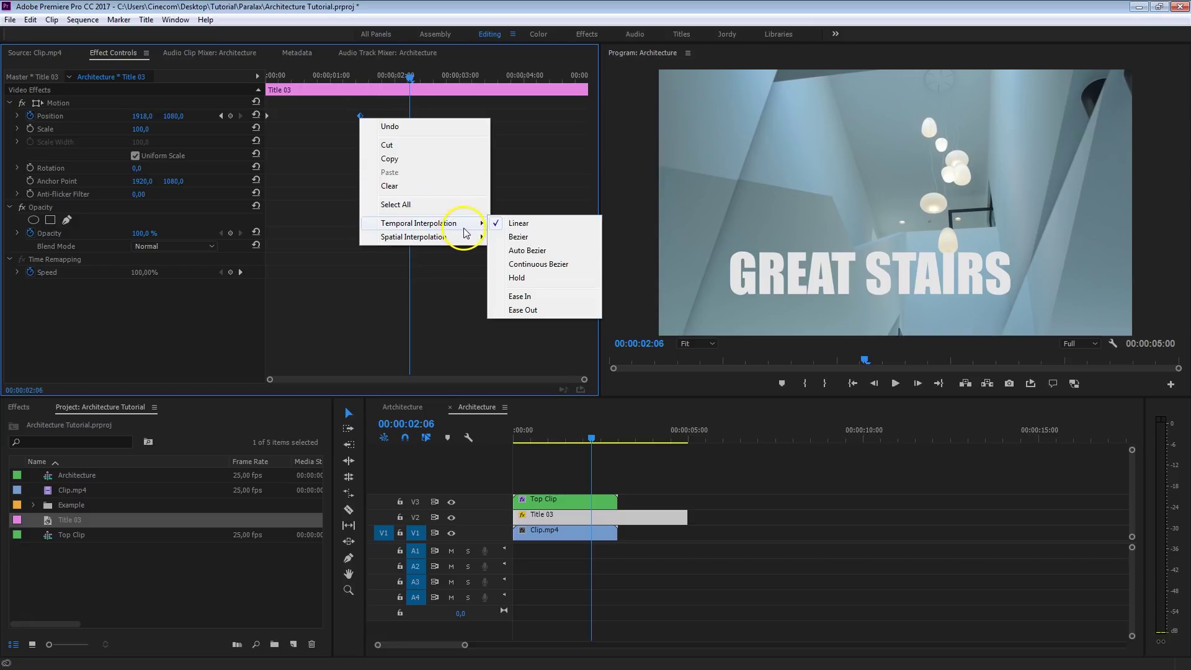
left_click(549, 293)
left_click(303, 76)
key("space")
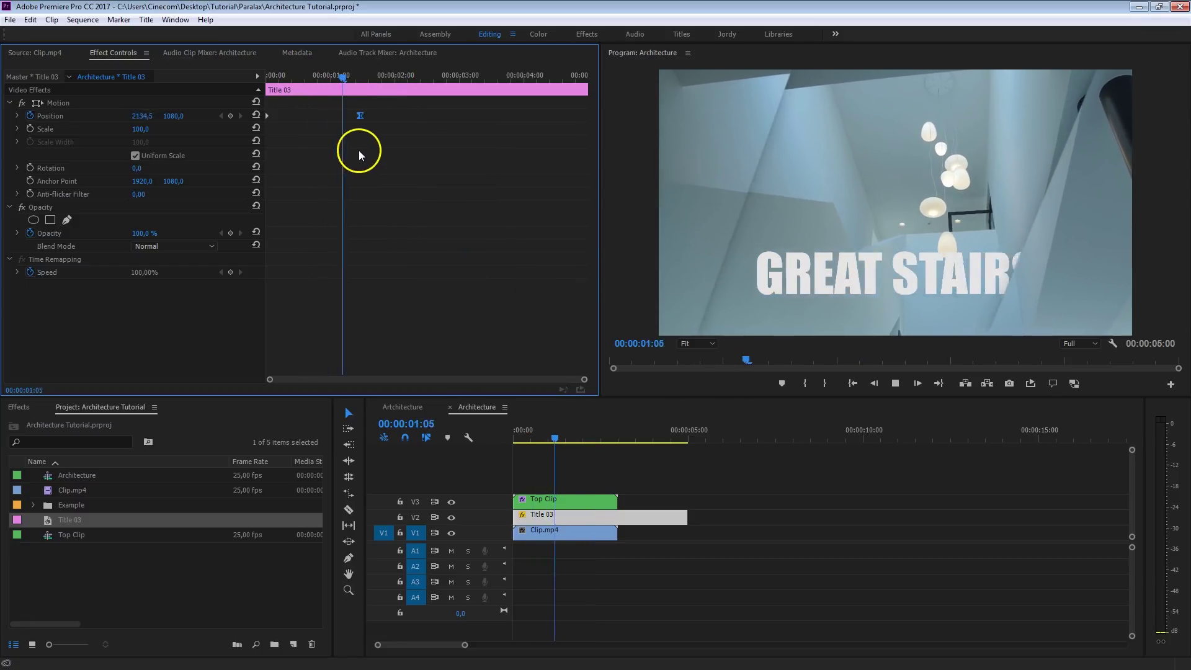
left_click(307, 76)
key("space")
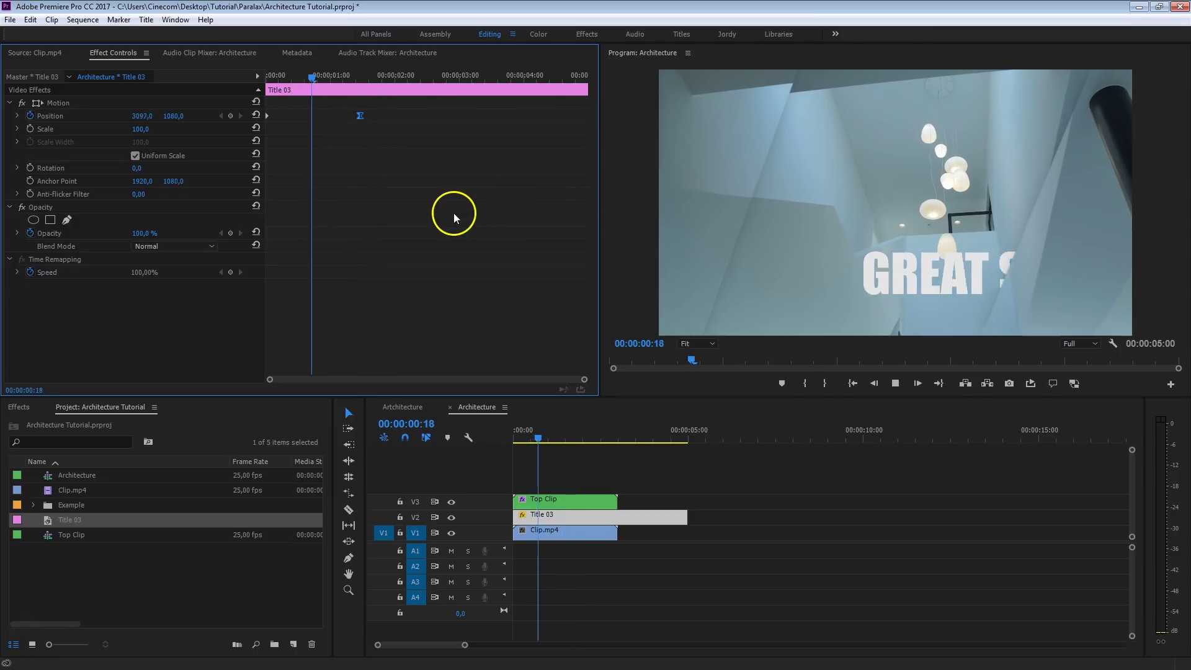
key("space")
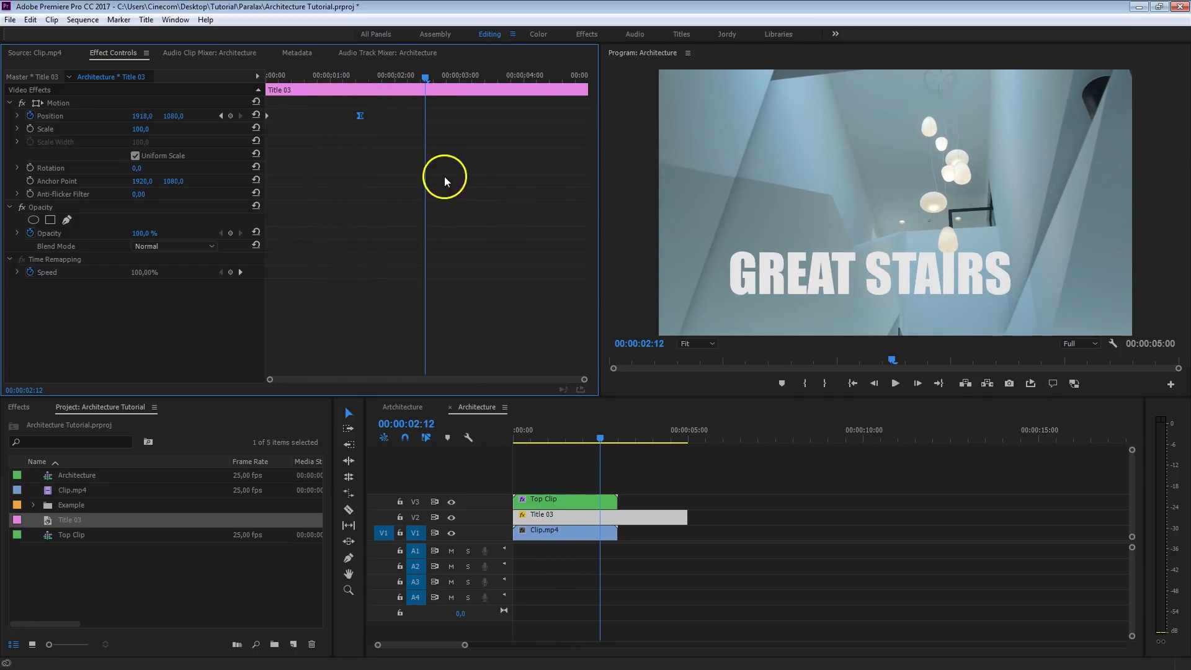
Show the title's position velocity graph, lengthen the last keyframe's ease handle for a fast start and slow finish, and play the result
left_click(17, 116)
left_click(308, 208)
left_click(341, 151)
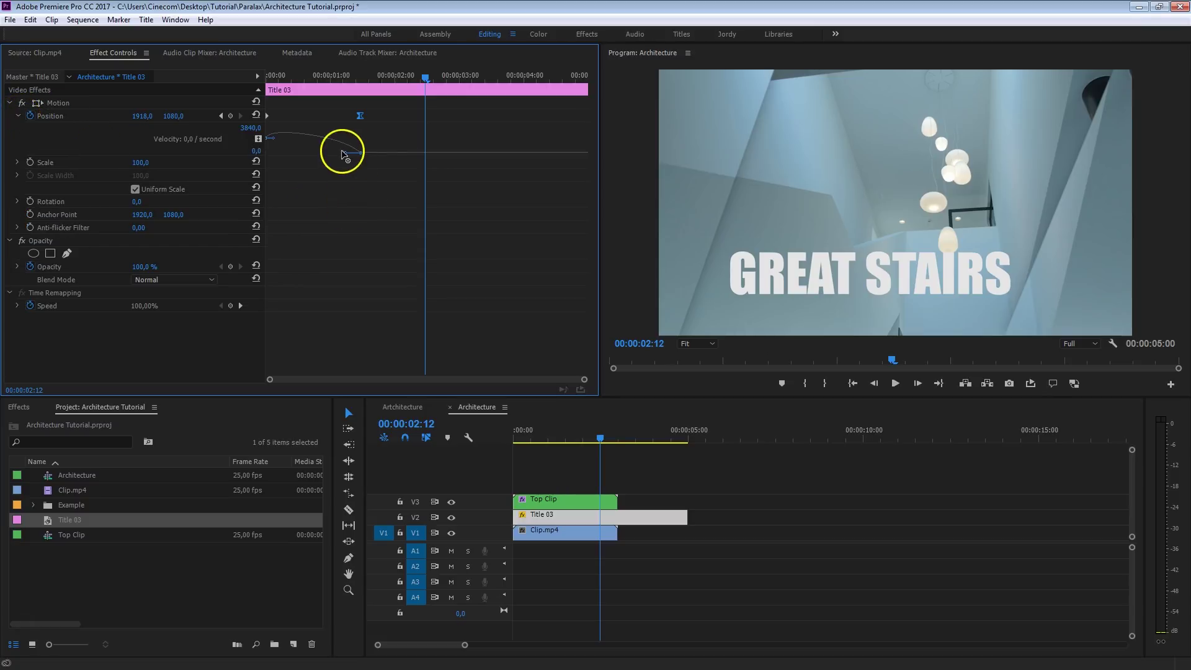
left_click_drag(350, 160, 296, 93)
left_click(267, 74)
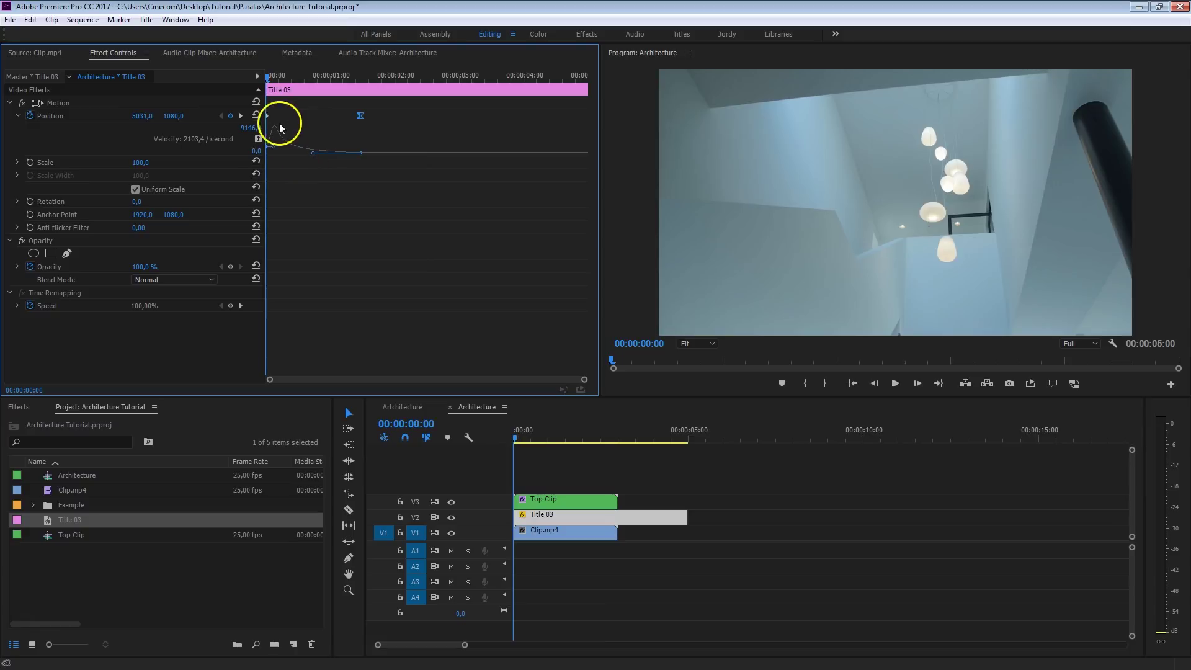
key("space")
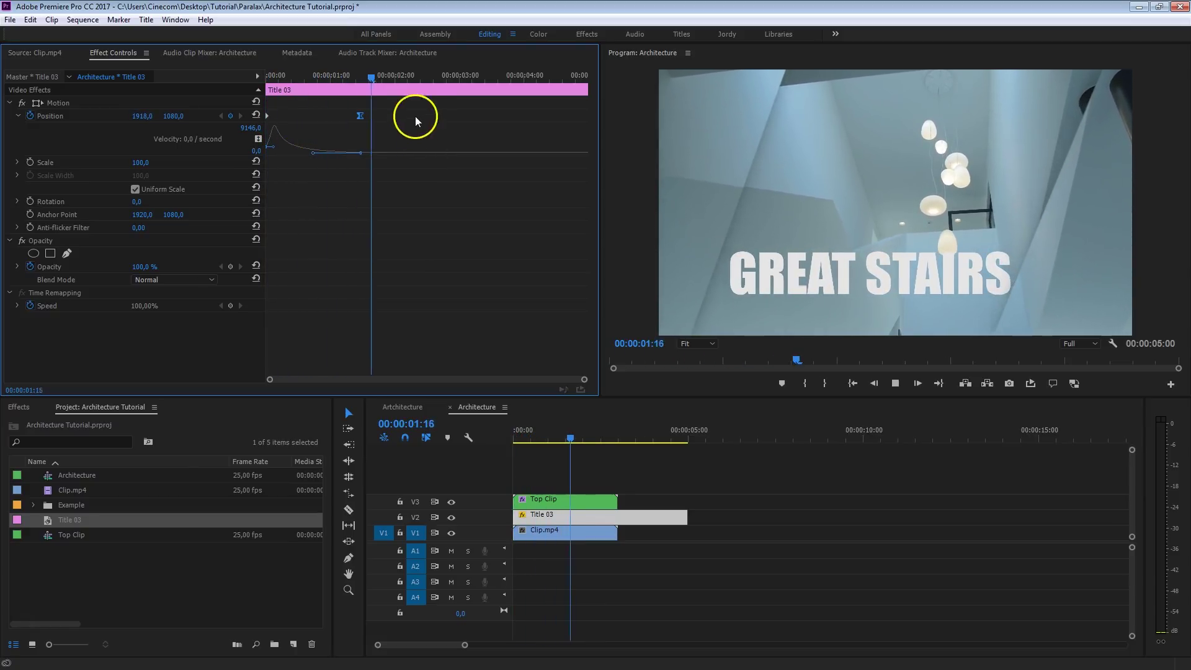
left_click(298, 76)
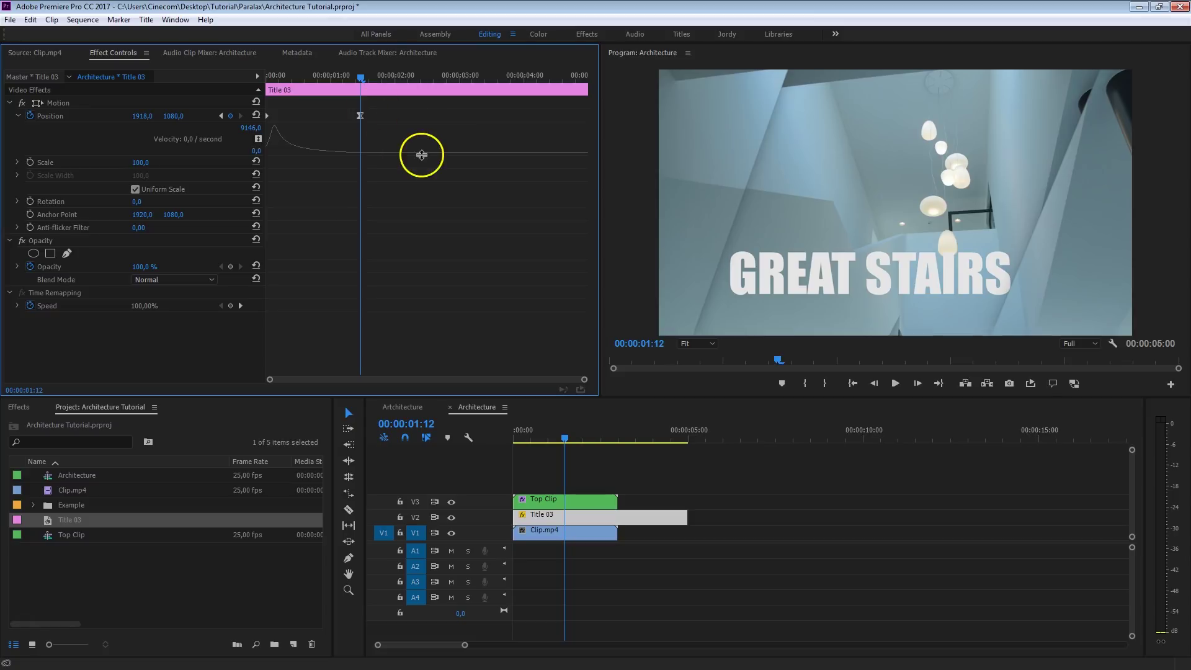
Move the title's last position keyframe to 00:00:02:23, near the end of the Top Clip
left_click_drag(359, 90, 455, 100)
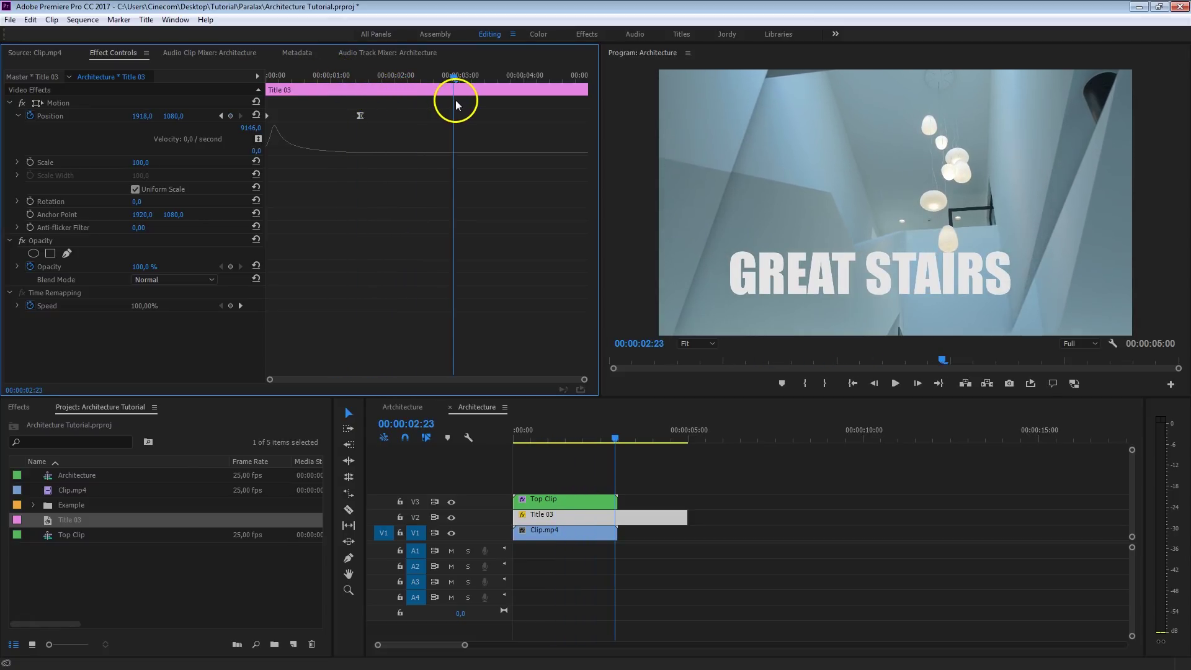
left_click(360, 117)
left_click_drag(360, 116, 454, 117)
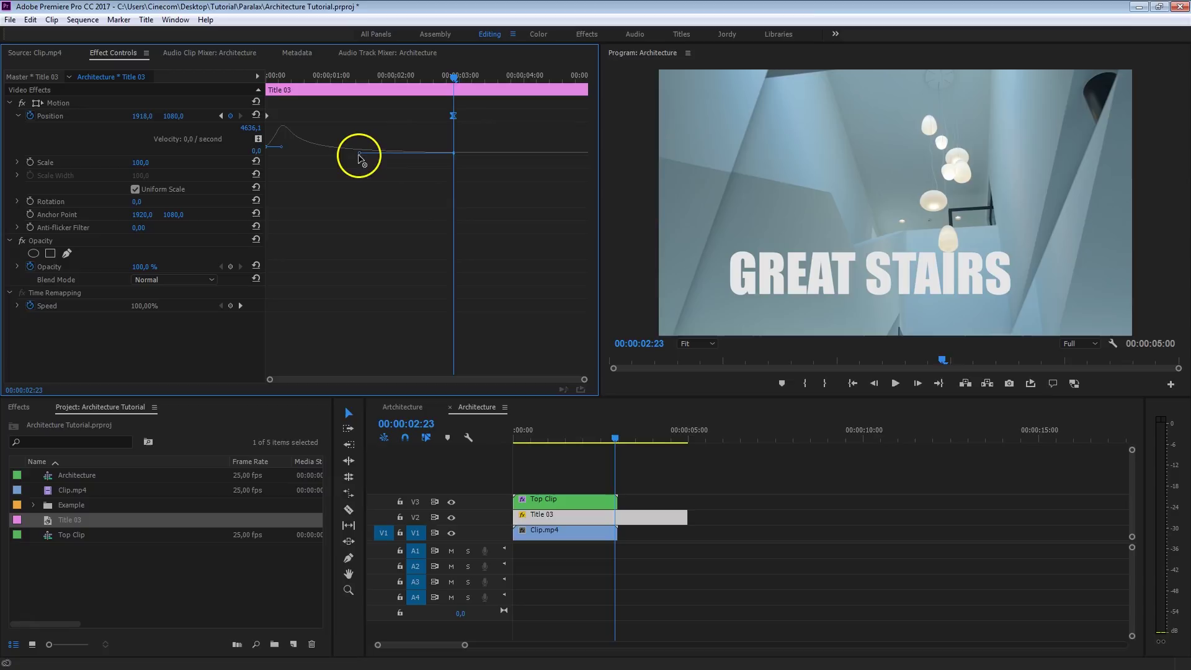
Shorten the first position keyframe's velocity handle and pull it down to zero so the speed peaks right at the start, and play it
left_click_drag(278, 152, 261, 170)
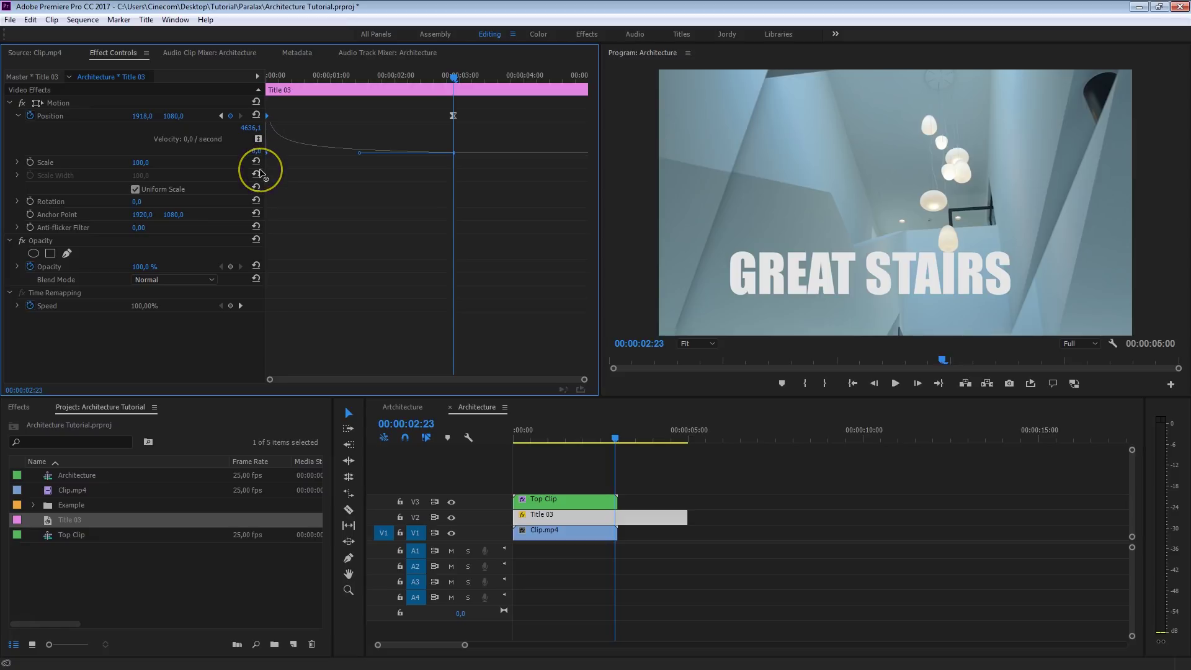
left_click(294, 175)
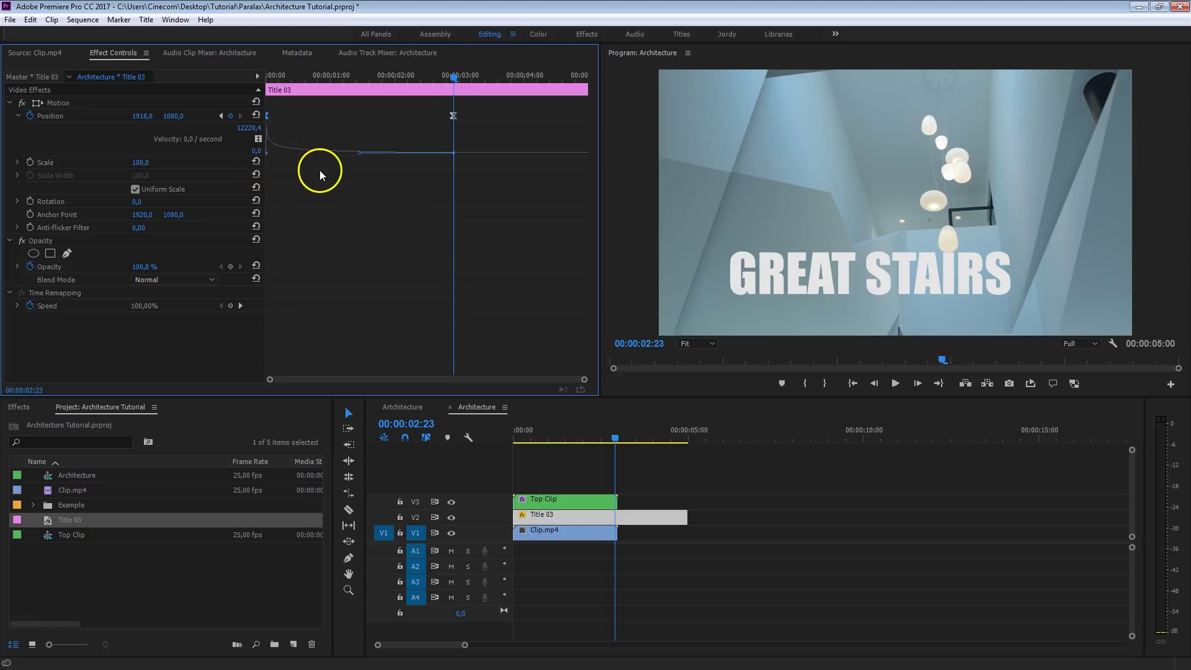
left_click_drag(270, 127, 265, 130)
left_click(289, 77)
key("space")
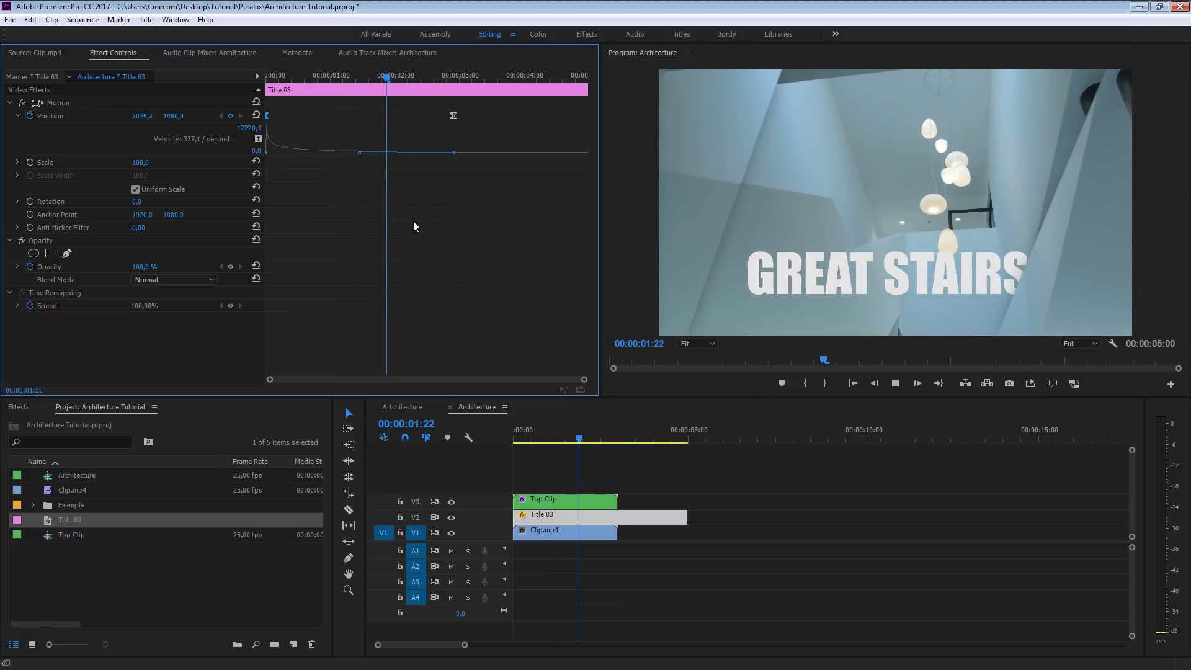
Trim the end of the title on V2 to match Top Clip and Clip.mp4, and play the sequence
left_click(693, 515)
left_click_drag(695, 515, 618, 518)
left_click(292, 74)
key("space")
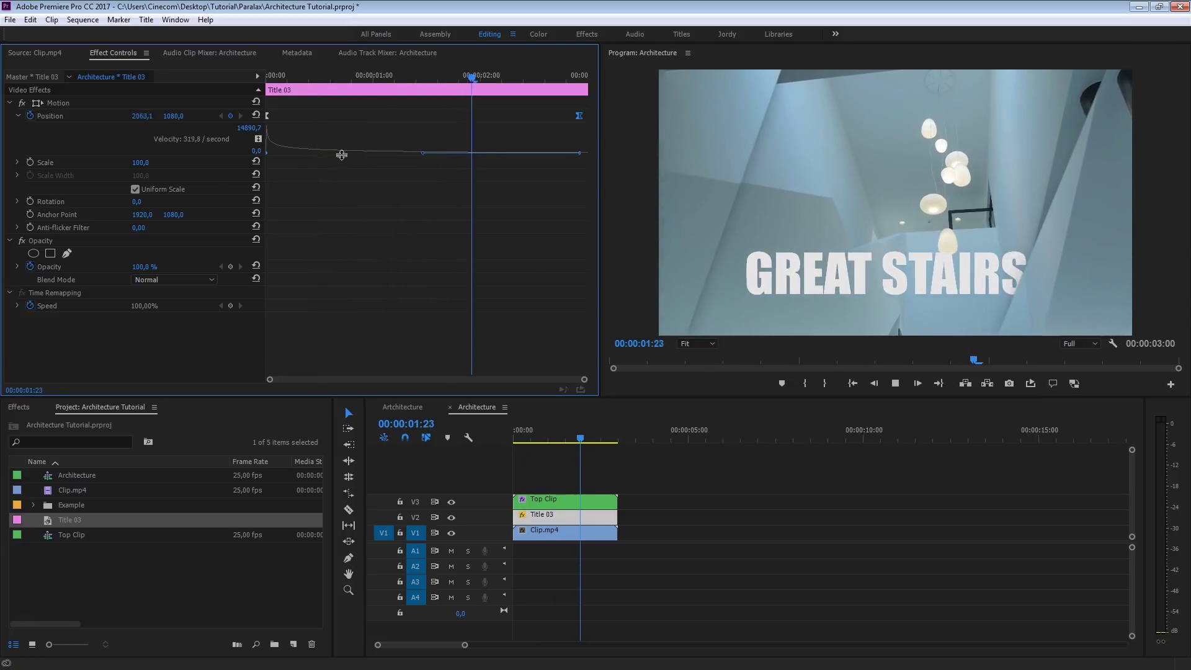
key("space")
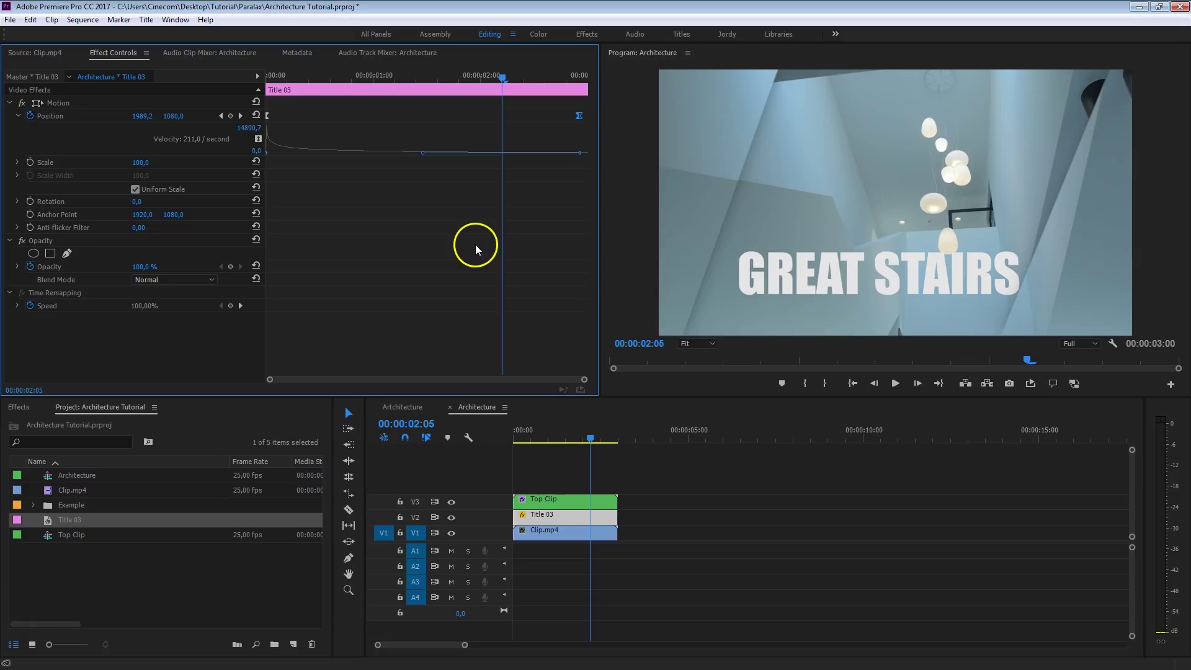
Apply the Directional Blur effect to the title with a direction of 90° and a blur length of about 21.2
left_click(19, 408)
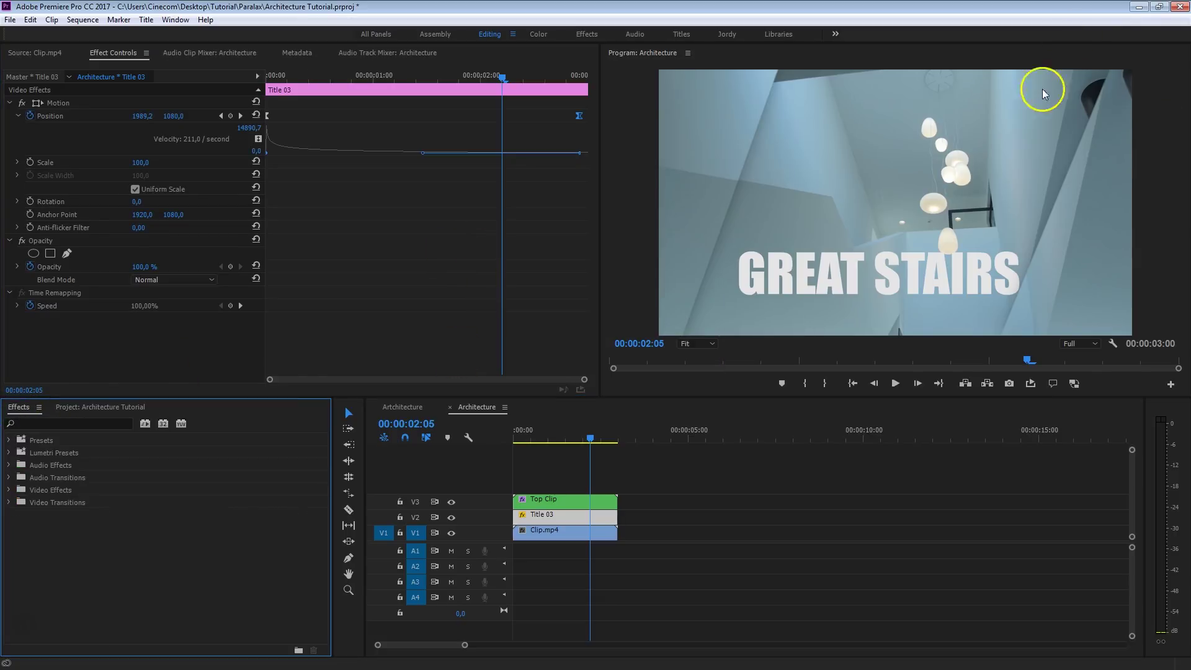
left_click(67, 424)
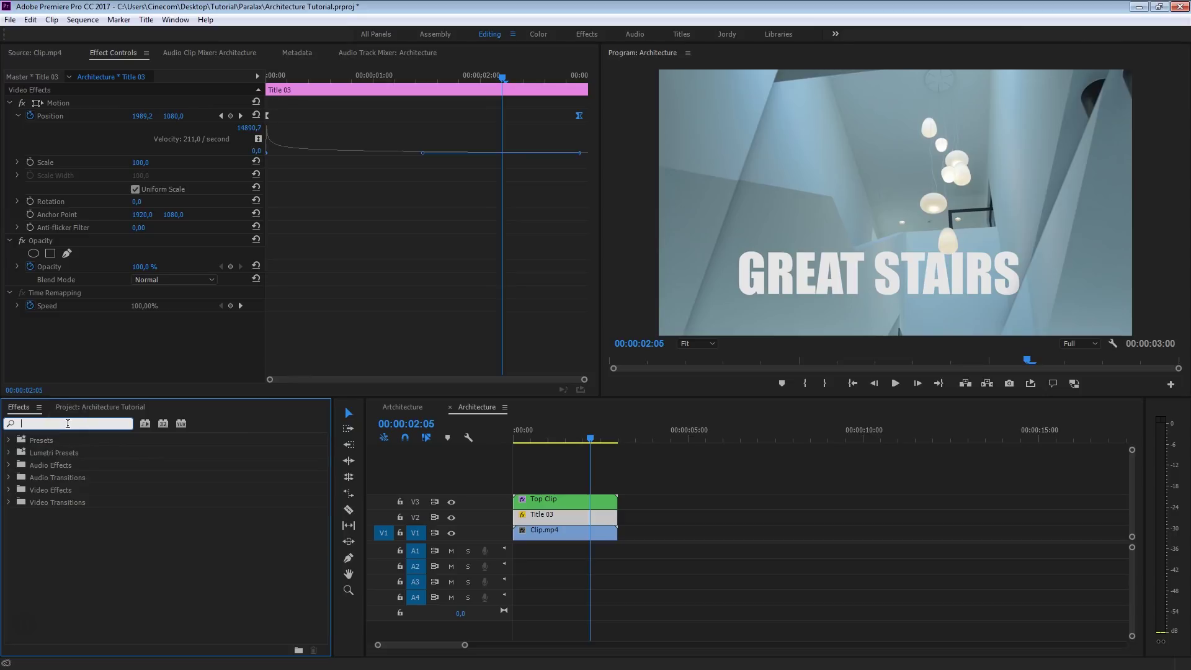
type("dire")
left_click_drag(69, 515, 524, 514)
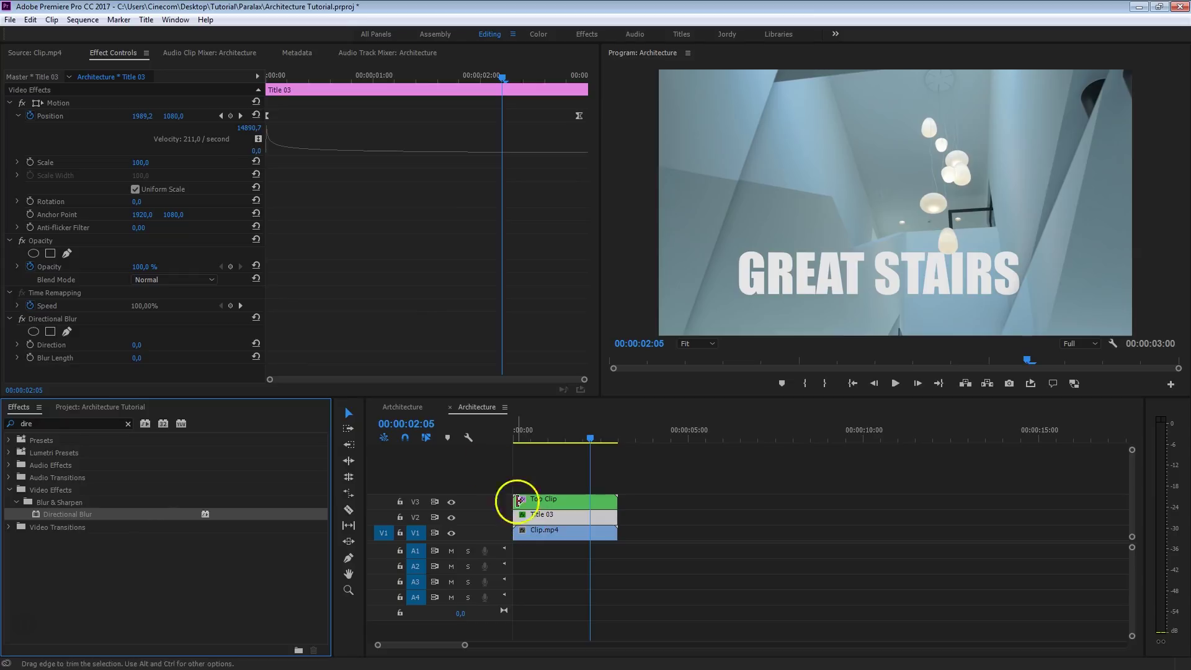
left_click(137, 345)
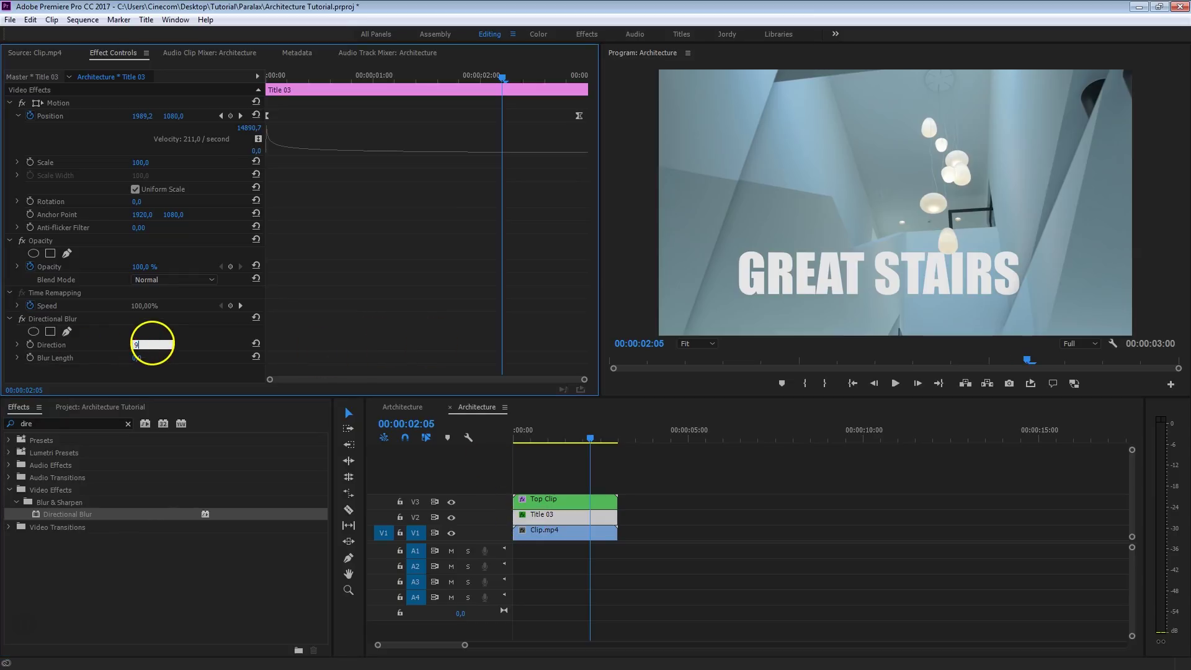
left_click_drag(137, 359, 263, 341)
left_click_drag(133, 362, 209, 338)
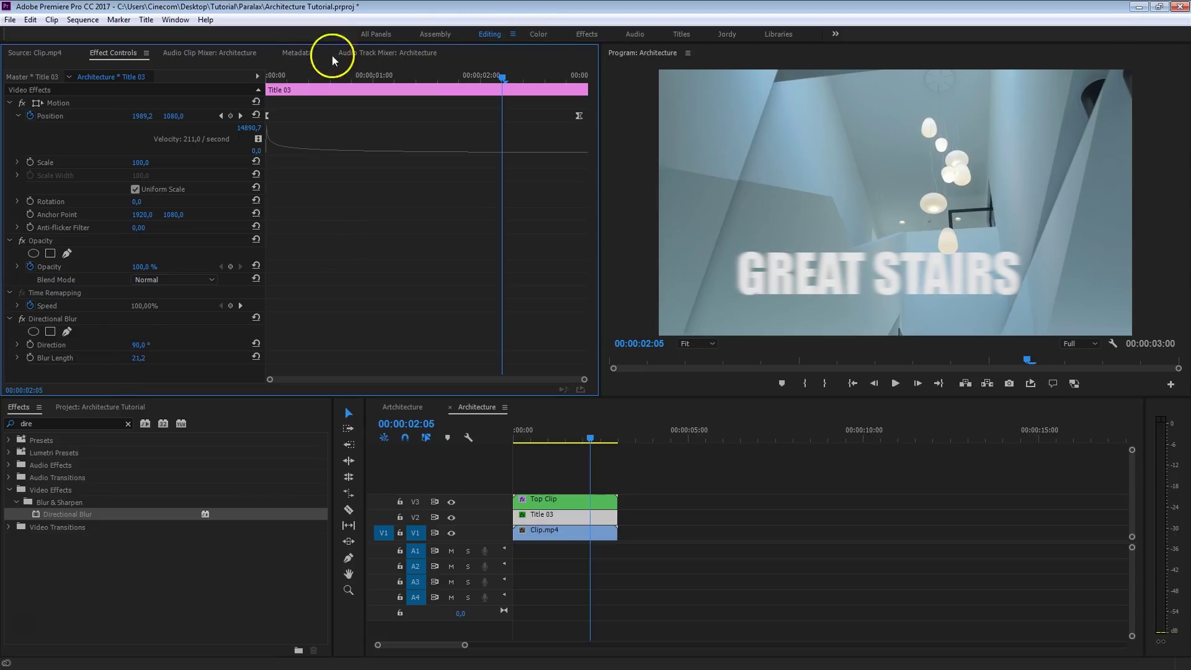
Animate the title's blur length from 21.2 at the sequence start to 0 at 00:00:00:20, and play it from the start
left_click_drag(277, 78, 239, 79)
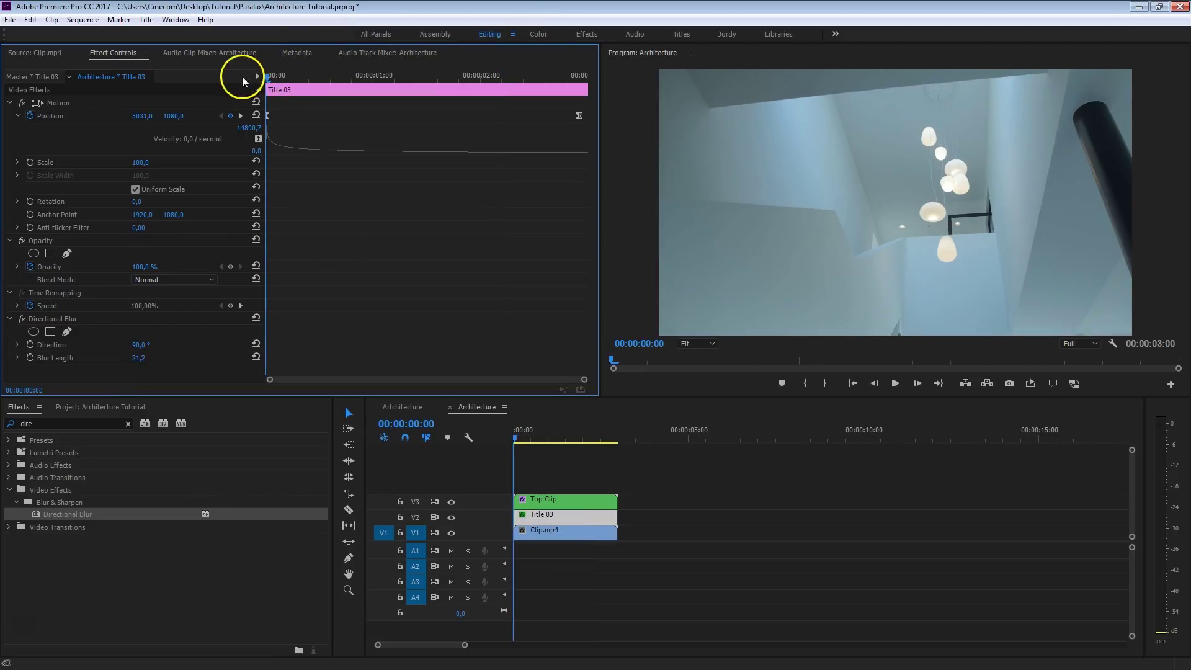
left_click(29, 359)
left_click_drag(268, 76, 351, 82)
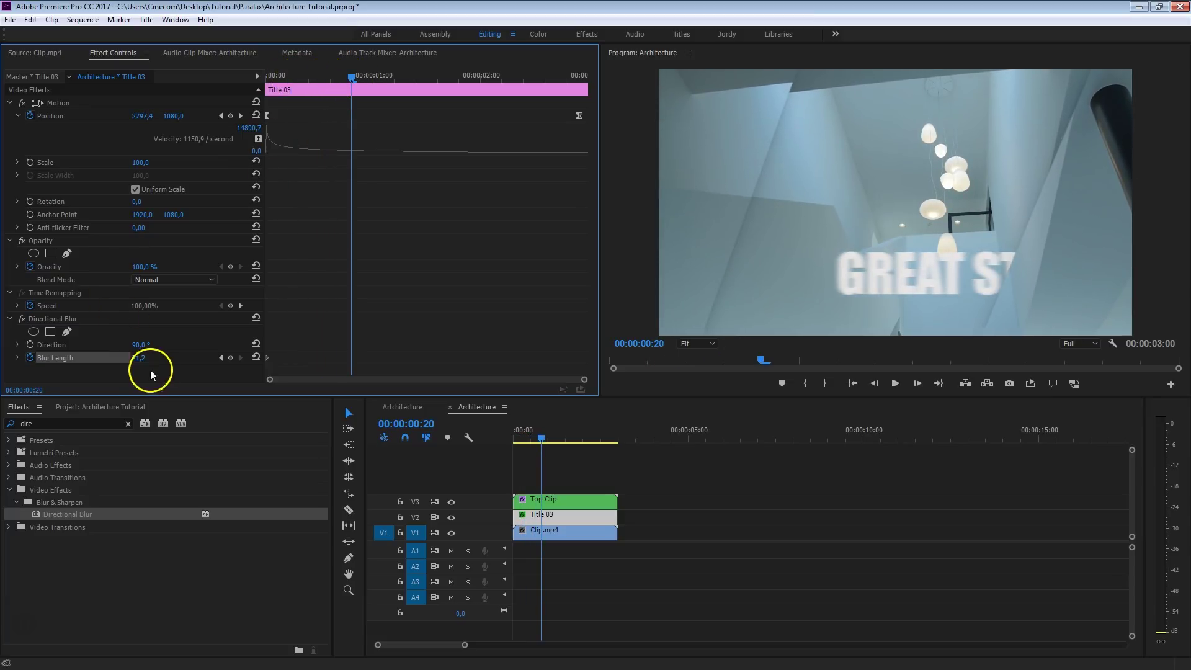
left_click_drag(138, 359, 74, 365)
left_click_drag(343, 88, 175, 87)
key("space")
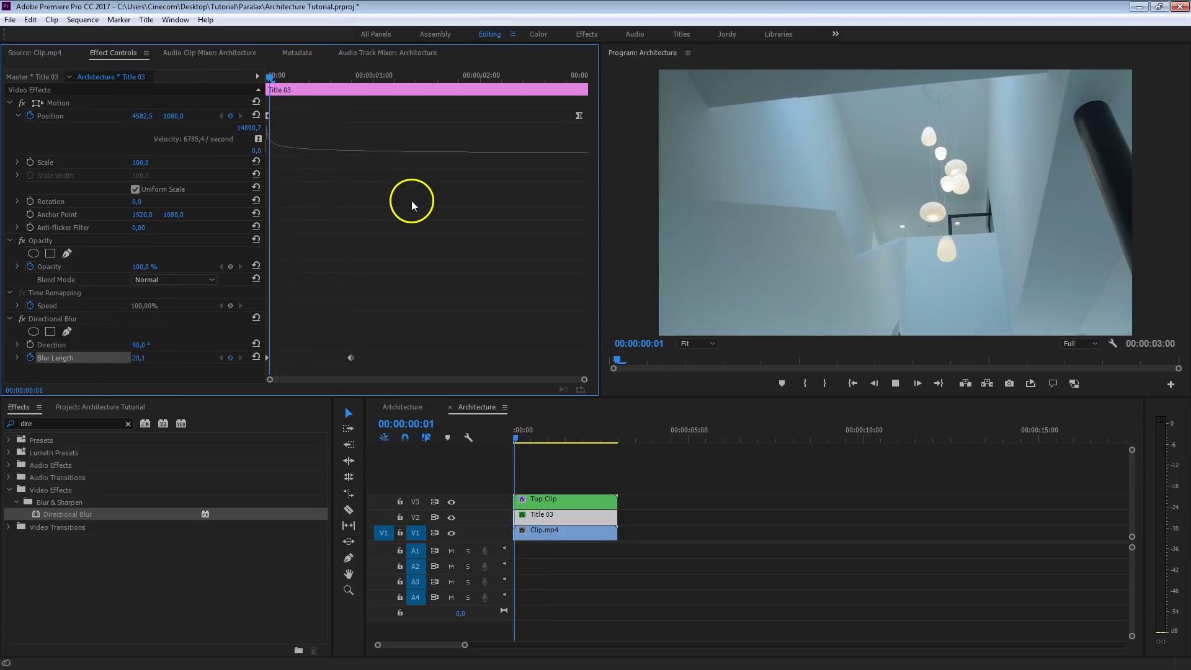
Move the first blur length keyframe to about 00:00:00:08, where the title enters the frame, and replay the animation to check the blur
left_click_drag(300, 73, 268, 76)
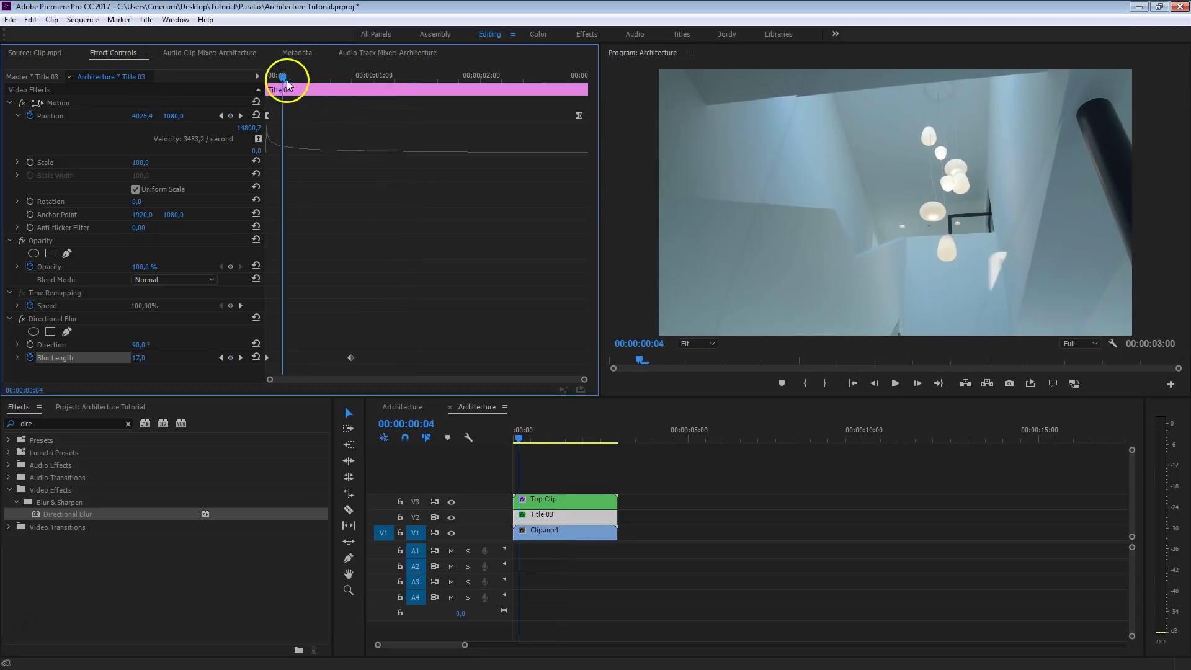
left_click_drag(268, 360, 302, 358)
key("space")
left_click_drag(335, 75, 306, 79)
key("space")
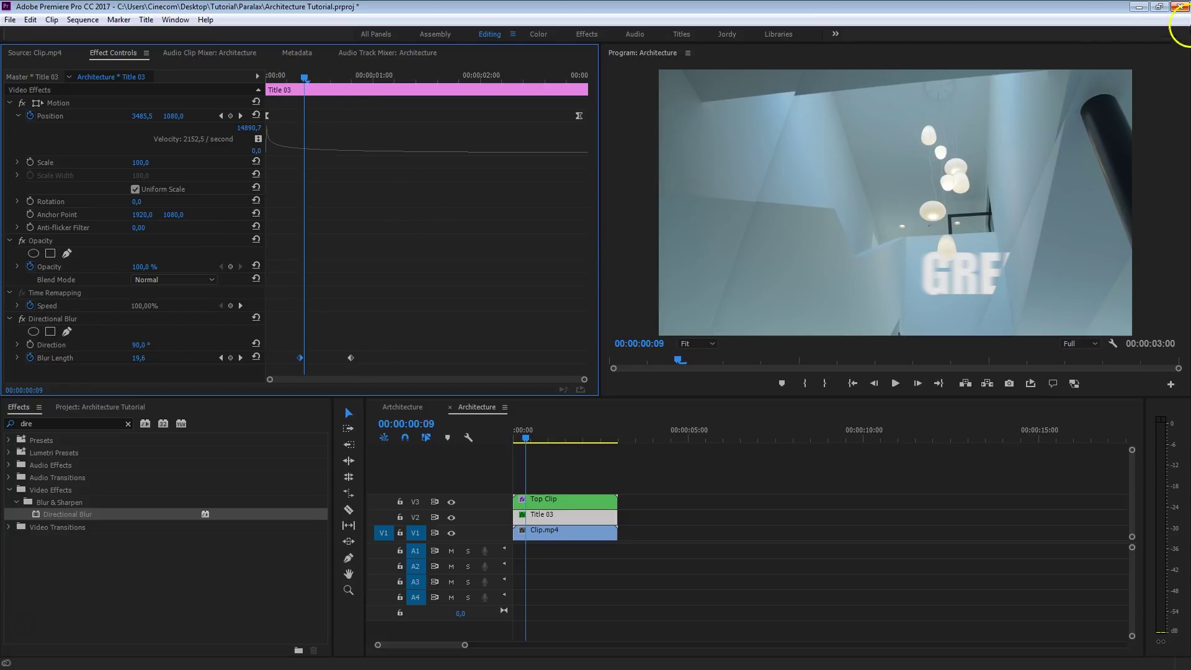
key("space")
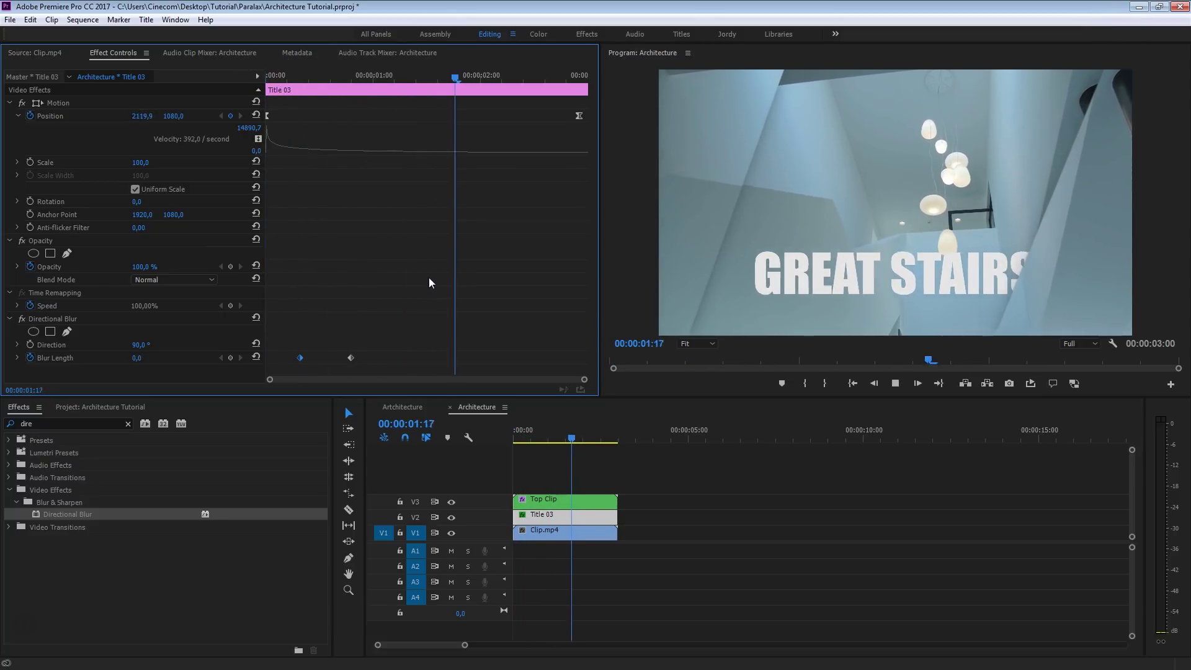
left_click_drag(528, 438, 539, 437)
key("space")
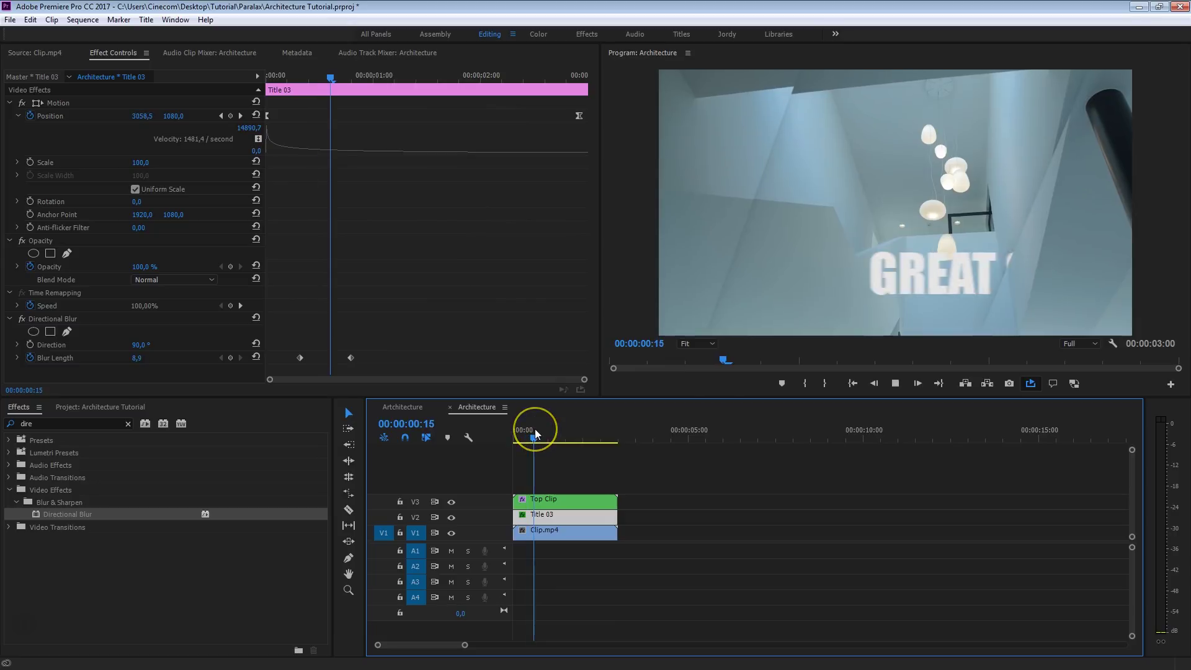